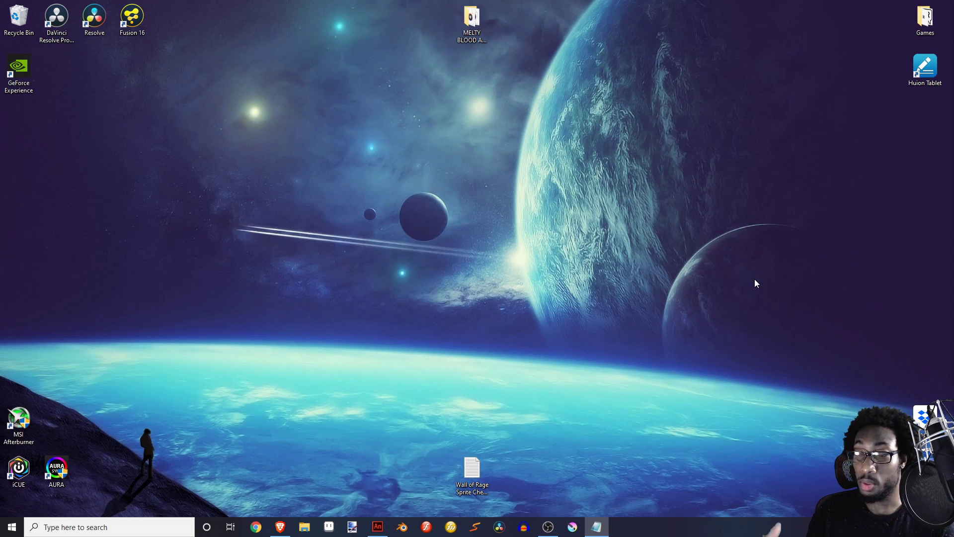
Switch to the Brave browser showing the Arctic Plateau pixel-art sheet on DeviantArt.
{"action": "key", "text": "alt+Tab"}
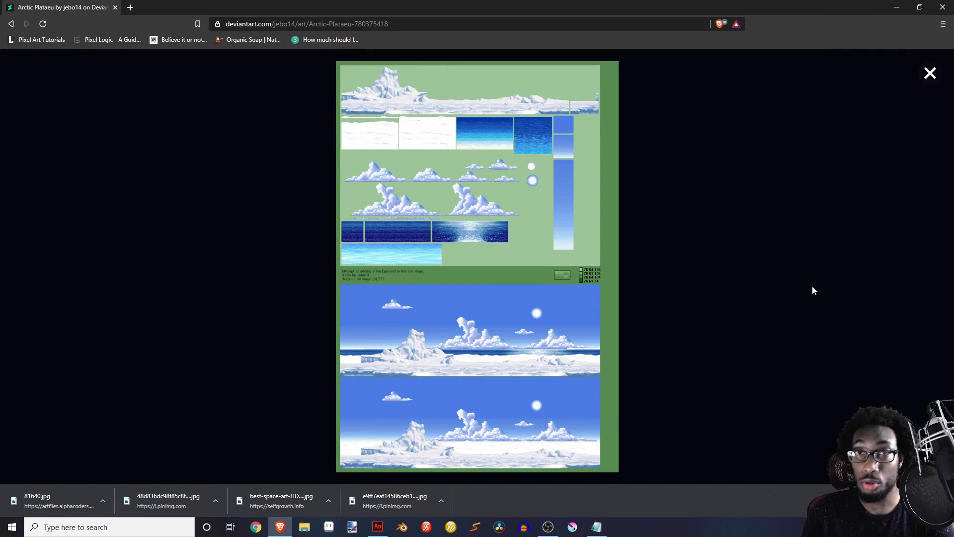
Enlarge the Arctic Plateau sheet, scroll through its water and ice tiles, then return to Animate.
{"action": "left_click", "coordinate": [478, 230]}
{"action": "scroll", "coordinate": [478, 230], "scroll_direction": "down", "scroll_amount": 3}
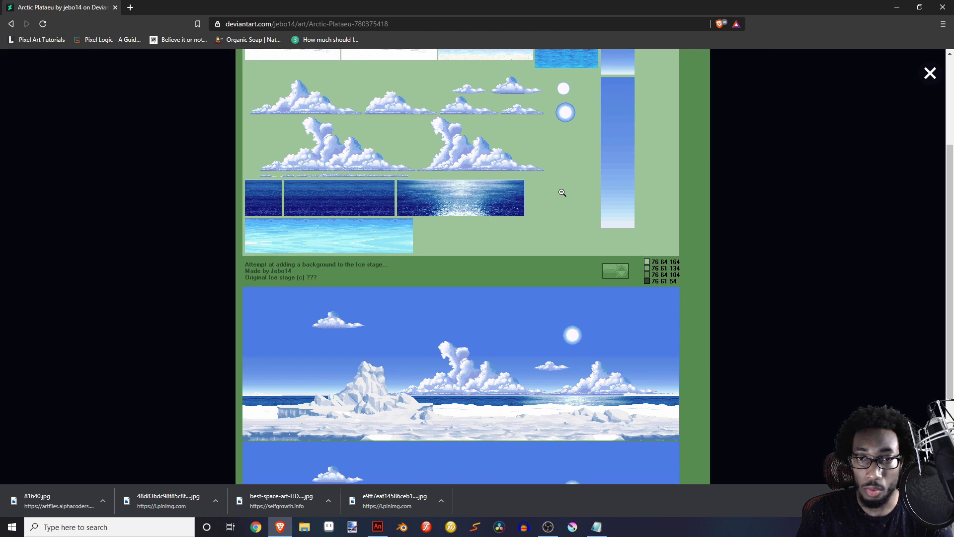
{"action": "scroll", "coordinate": [481, 210], "scroll_direction": "up", "scroll_amount": 1}
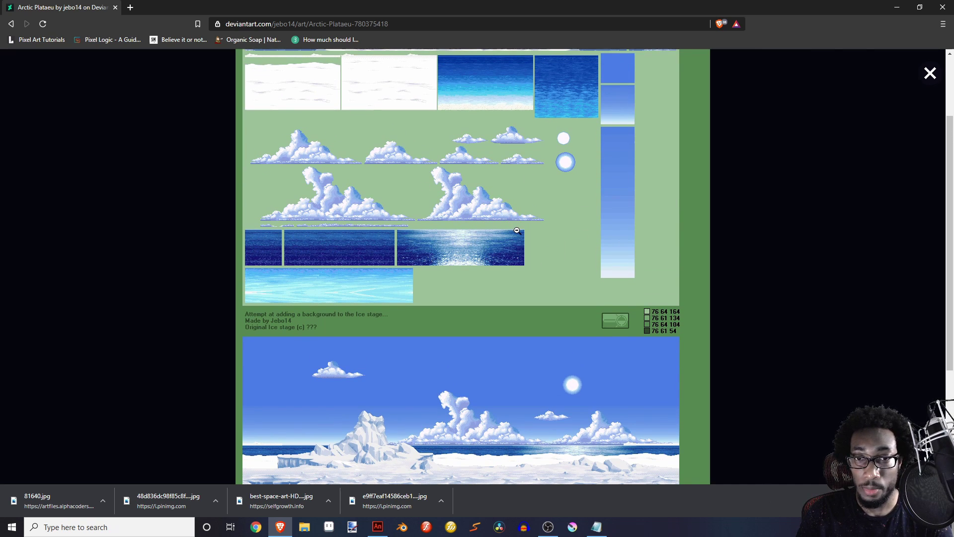
{"action": "scroll", "coordinate": [502, 219], "scroll_direction": "down", "scroll_amount": 1}
{"action": "scroll", "coordinate": [484, 203], "scroll_direction": "up", "scroll_amount": 1}
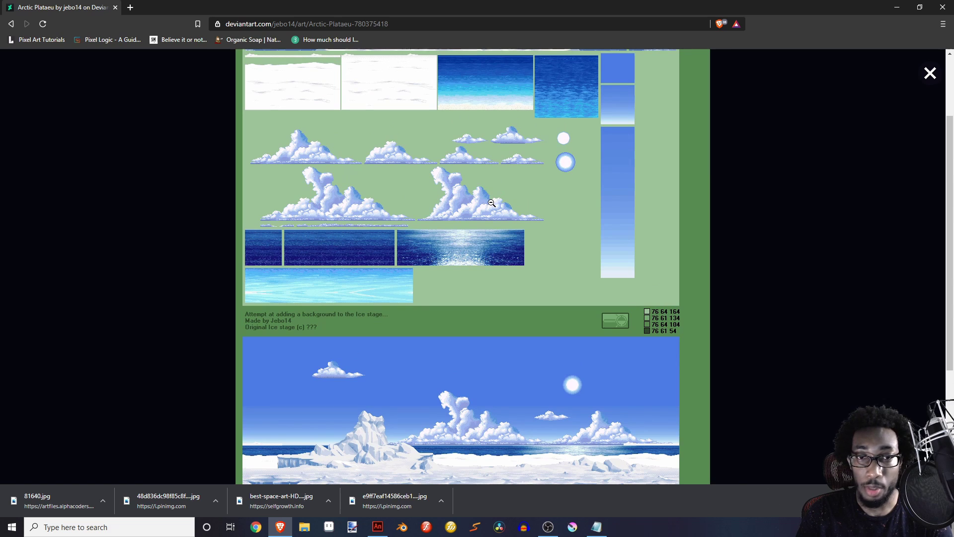
{"action": "scroll", "coordinate": [483, 253], "scroll_direction": "down", "scroll_amount": 3}
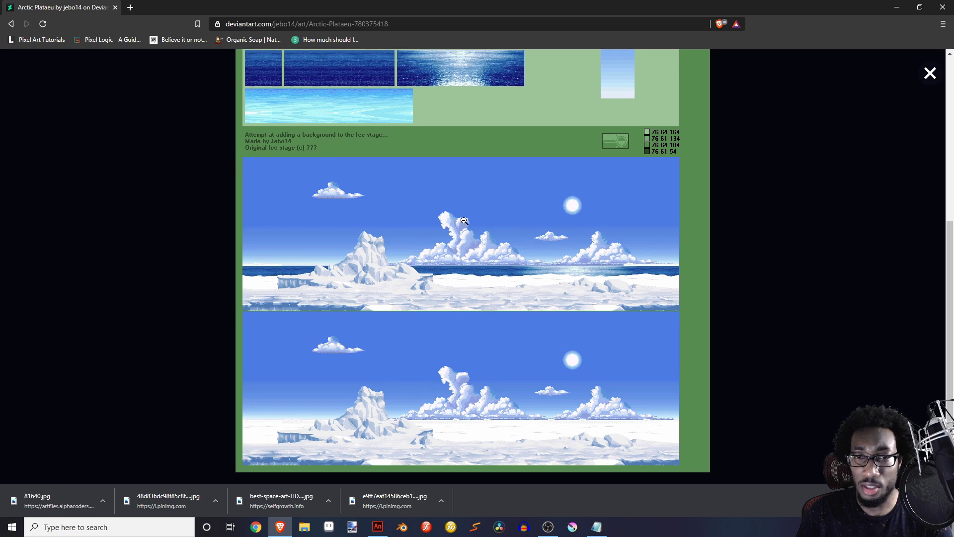
{"action": "scroll", "coordinate": [460, 279], "scroll_direction": "up", "scroll_amount": 3}
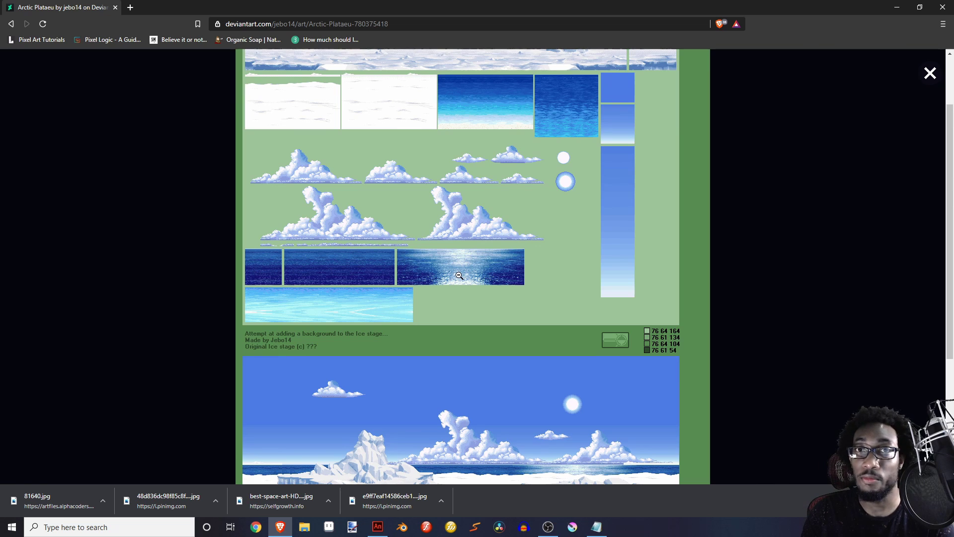
{"action": "key", "text": "alt+Tab"}
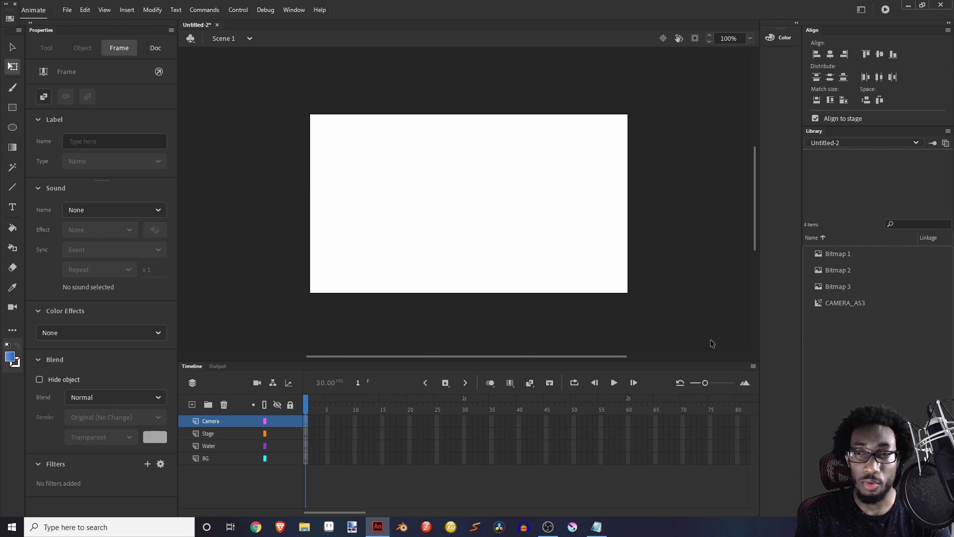
Check the 640 × 360, 30 fps document settings and confirm Bitmaps 1 and 3 have smoothing off.
{"action": "left_click", "coordinate": [710, 342]}
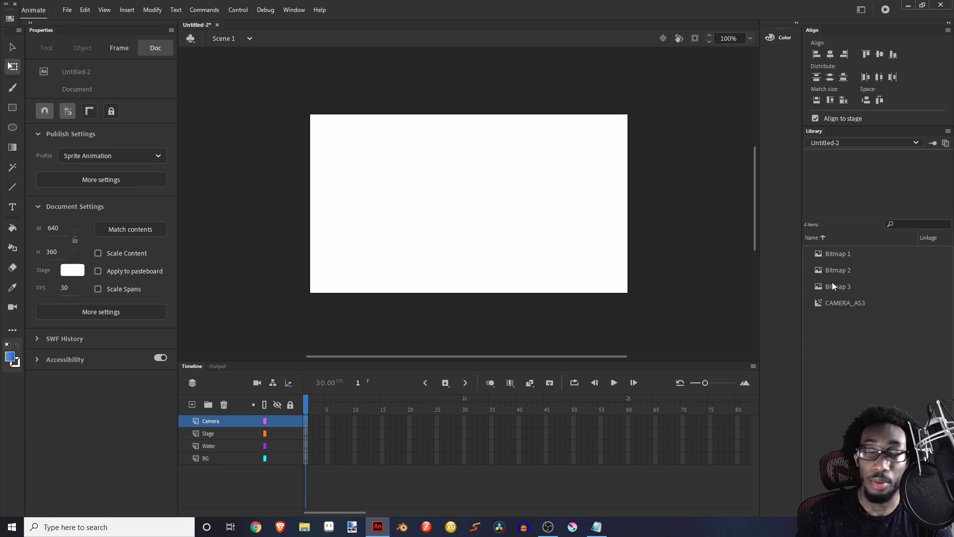
{"action": "double_click", "coordinate": [818, 257]}
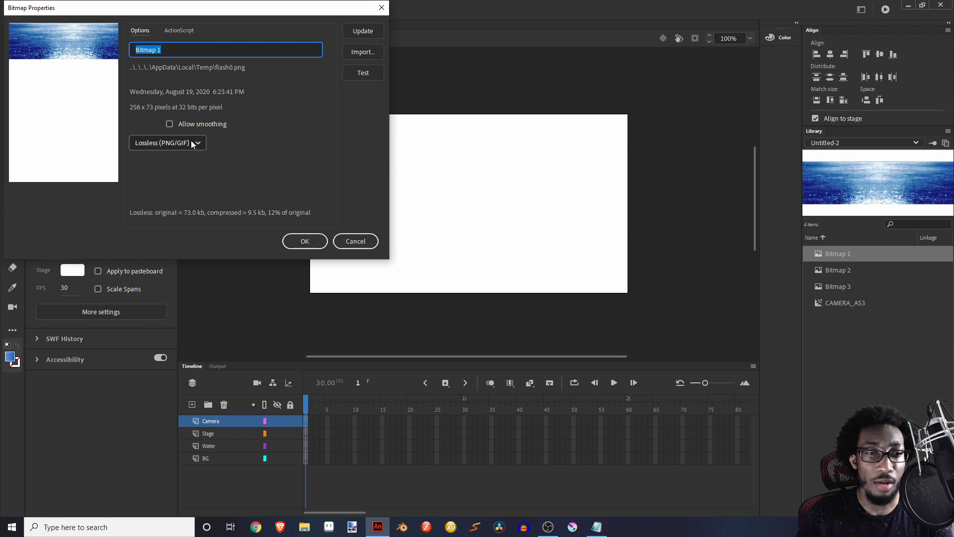
{"action": "left_click", "coordinate": [306, 238]}
{"action": "double_click", "coordinate": [838, 286]}
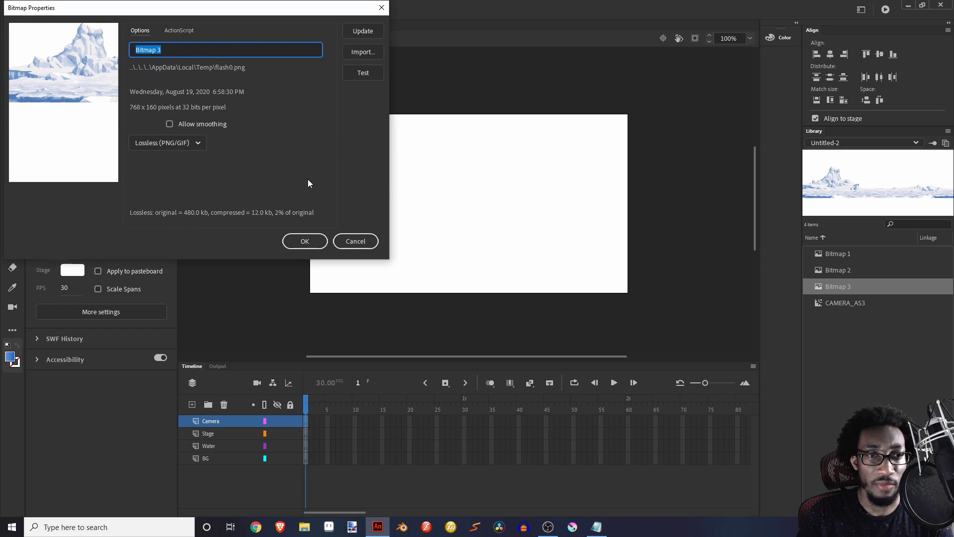
{"action": "left_click", "coordinate": [306, 244]}
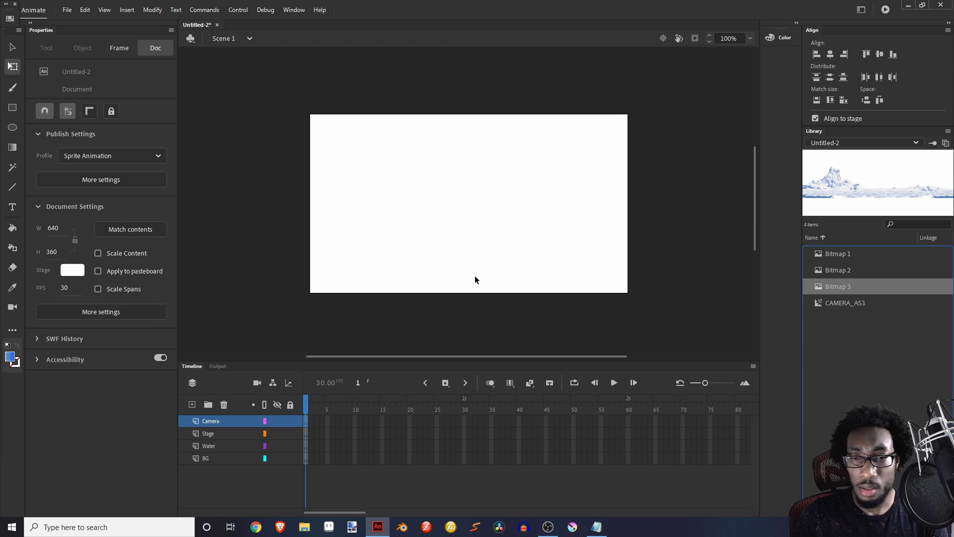
Place Bitmap 1 on the Water layer's first frame and centre it on the stage.
{"action": "left_click", "coordinate": [305, 446]}
{"action": "left_click", "coordinate": [854, 271]}
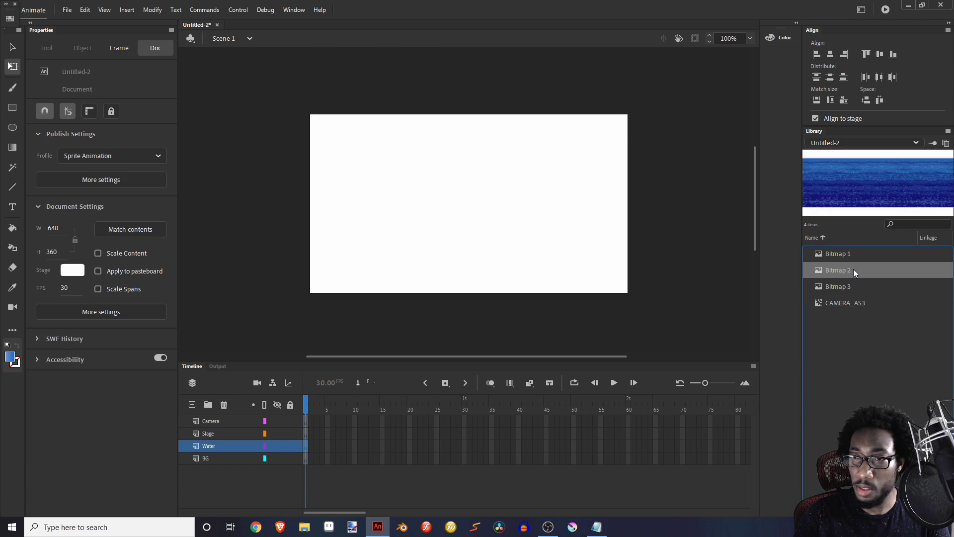
{"action": "left_click", "coordinate": [852, 254]}
{"action": "left_click_drag", "start_coordinate": [852, 255], "coordinate": [492, 233]}
{"action": "left_click", "coordinate": [830, 55]}
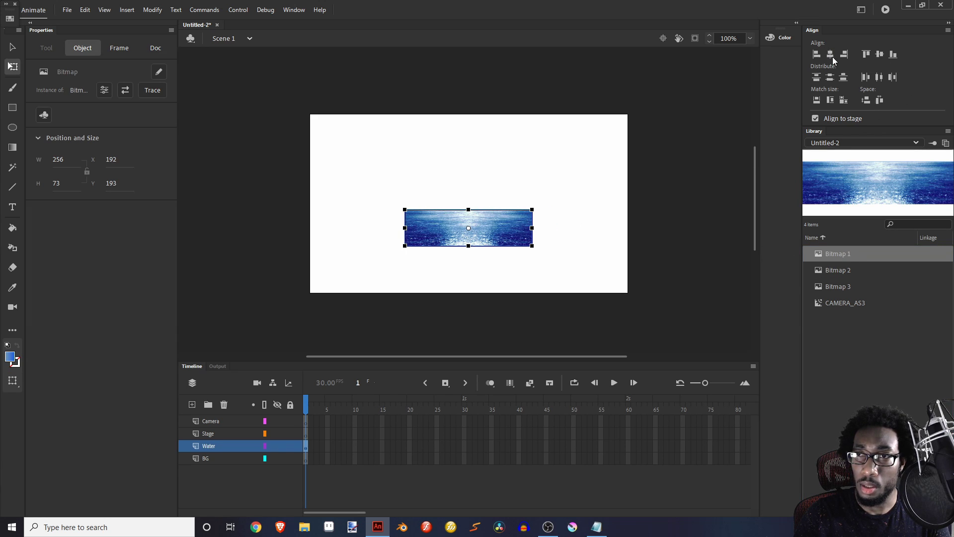
{"action": "left_click", "coordinate": [879, 55]}
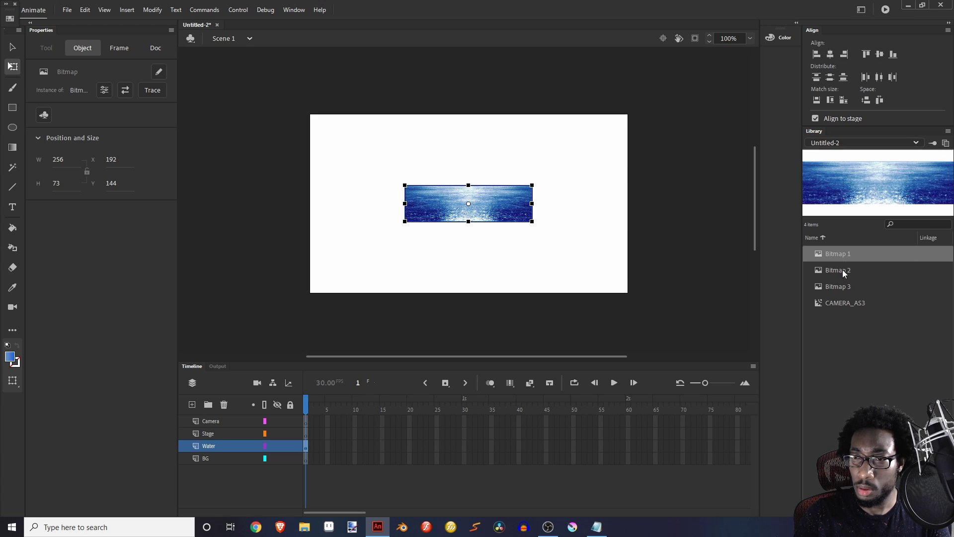
Add a Bitmap 2 water tile flush against the left side of the water strip.
{"action": "left_click_drag", "start_coordinate": [850, 271], "coordinate": [364, 209]}
{"action": "left_click", "coordinate": [428, 244]}
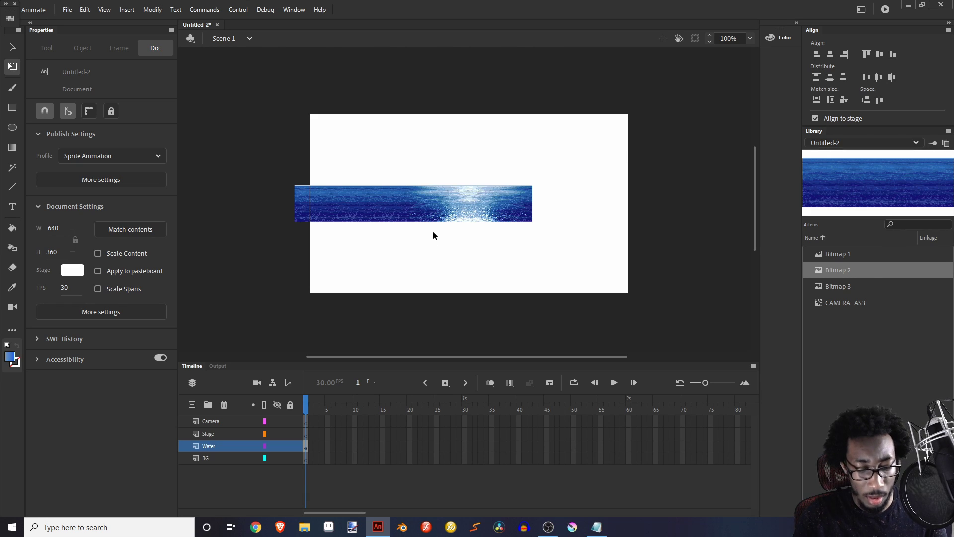
{"action": "left_click", "coordinate": [323, 213]}
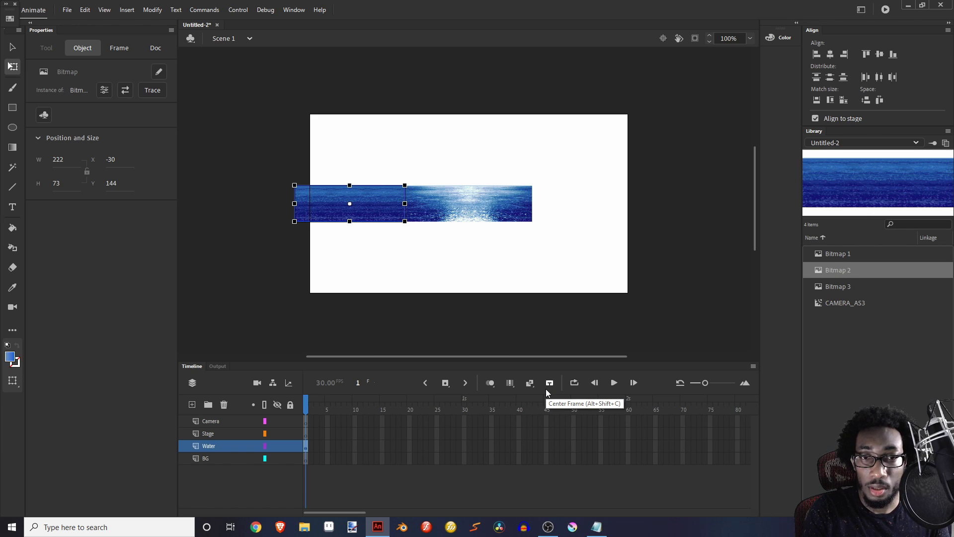
{"action": "left_click", "coordinate": [394, 263]}
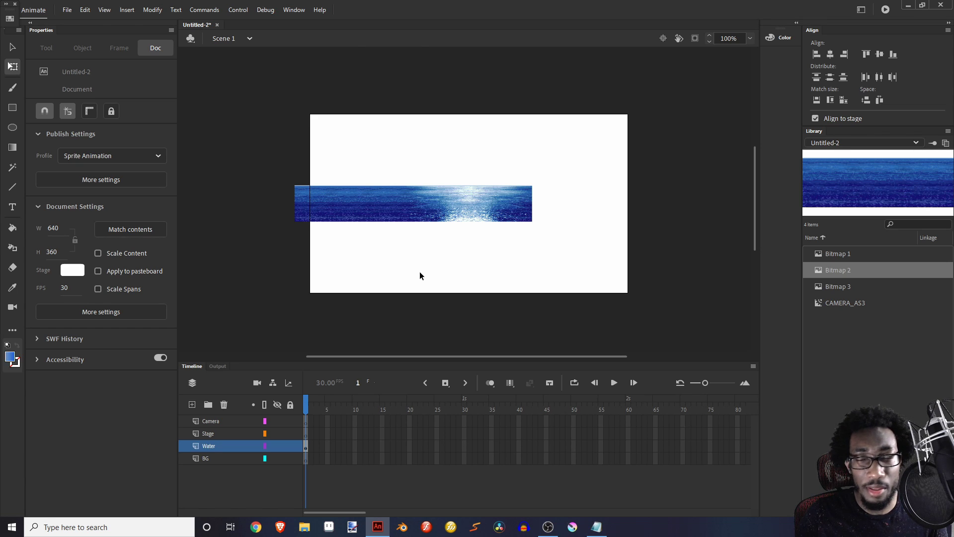
Duplicate the left water tile and snap the copy to the right end at x 448.
{"action": "left_click", "coordinate": [354, 213]}
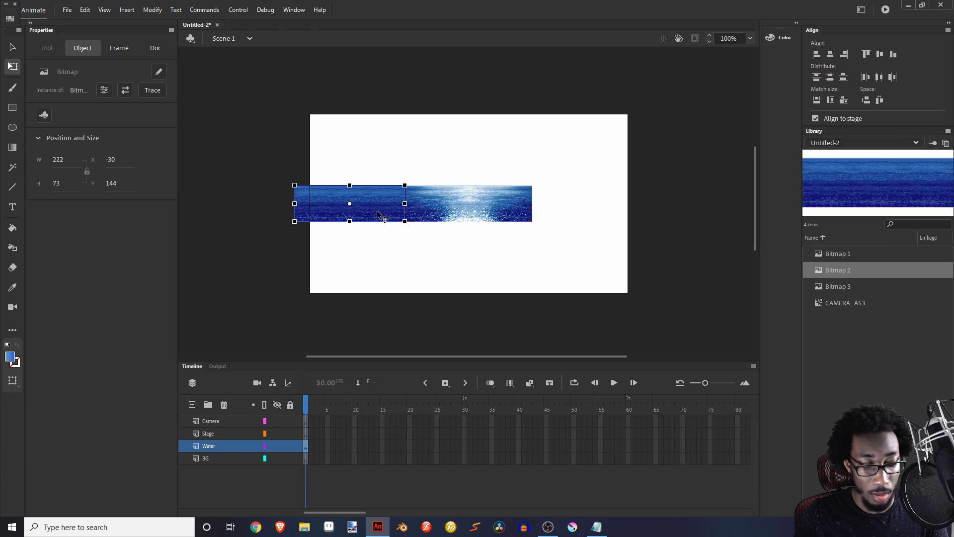
{"action": "key", "text": "ctrl+x"}
{"action": "key", "text": "ctrl+v"}
{"action": "left_click_drag", "start_coordinate": [446, 217], "coordinate": [543, 214]}
{"action": "left_click", "coordinate": [588, 311]}
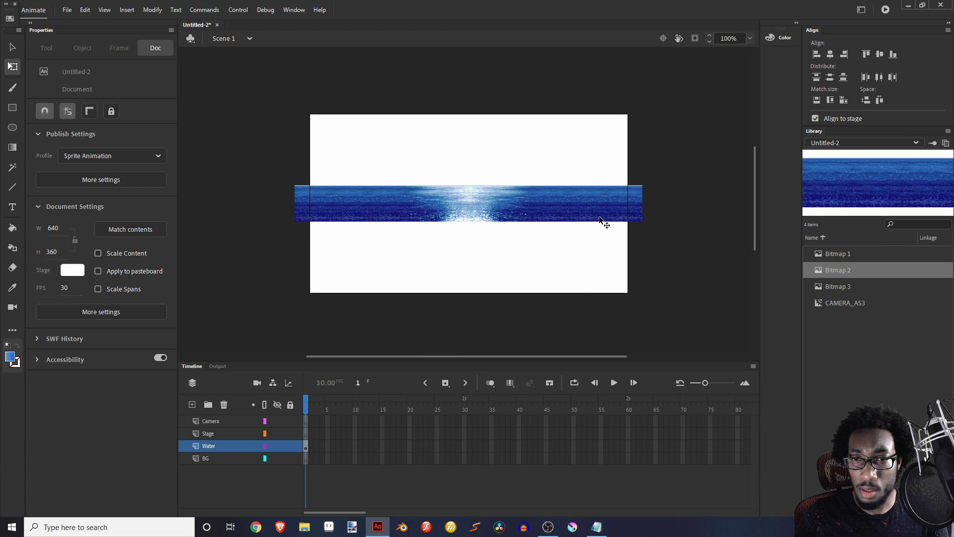
Check the placed tiles, then marquee-select all three water tiles together.
{"action": "left_click", "coordinate": [637, 209]}
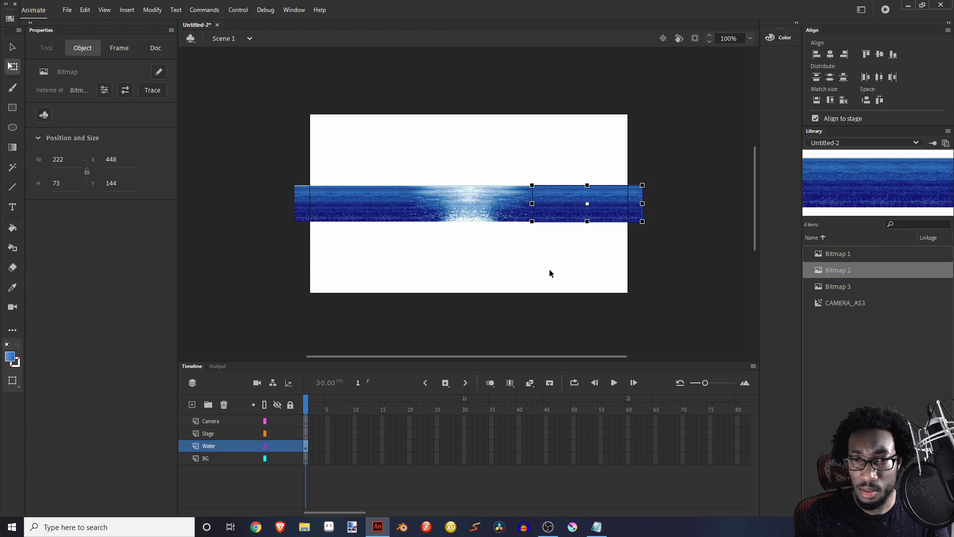
{"action": "left_click", "coordinate": [550, 274]}
{"action": "left_click", "coordinate": [605, 210]}
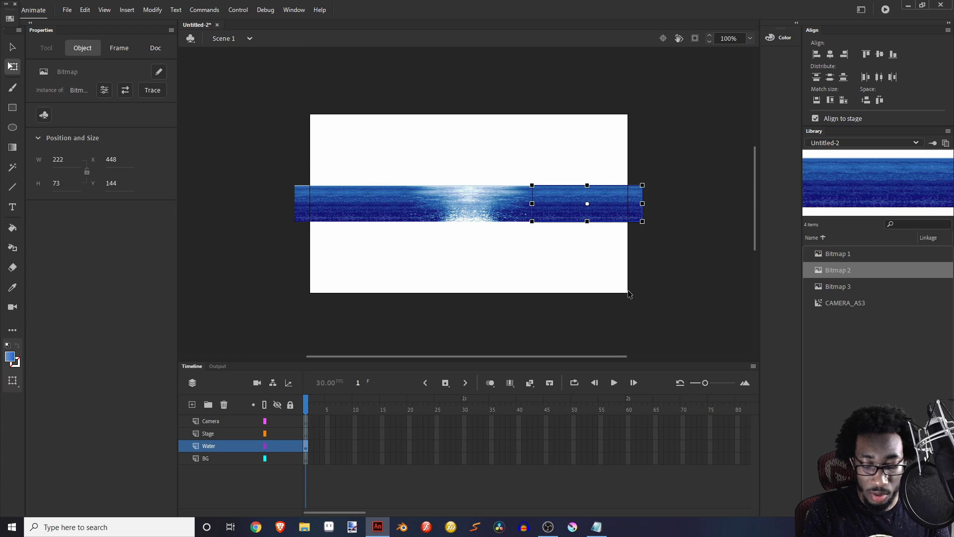
{"action": "left_click", "coordinate": [513, 262]}
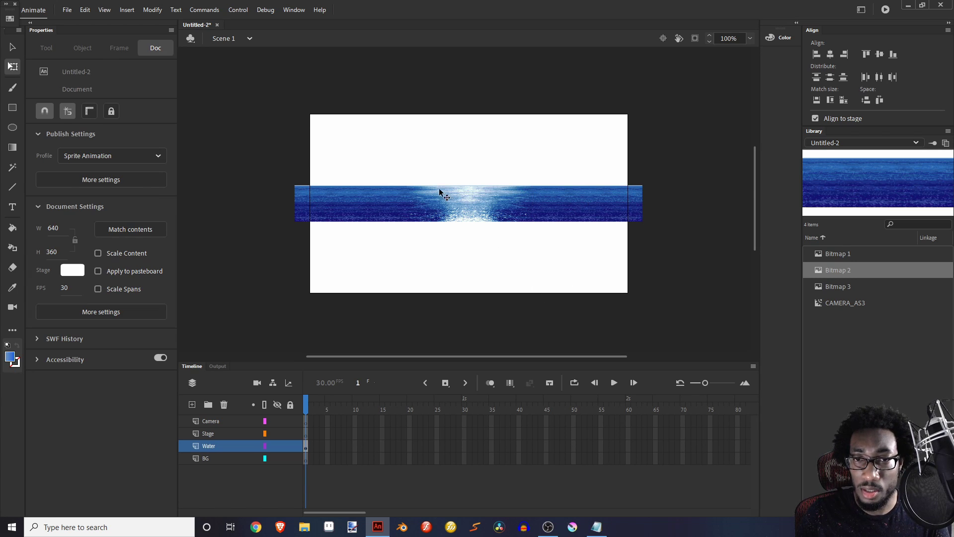
{"action": "left_click", "coordinate": [362, 204]}
{"action": "left_click", "coordinate": [591, 294]}
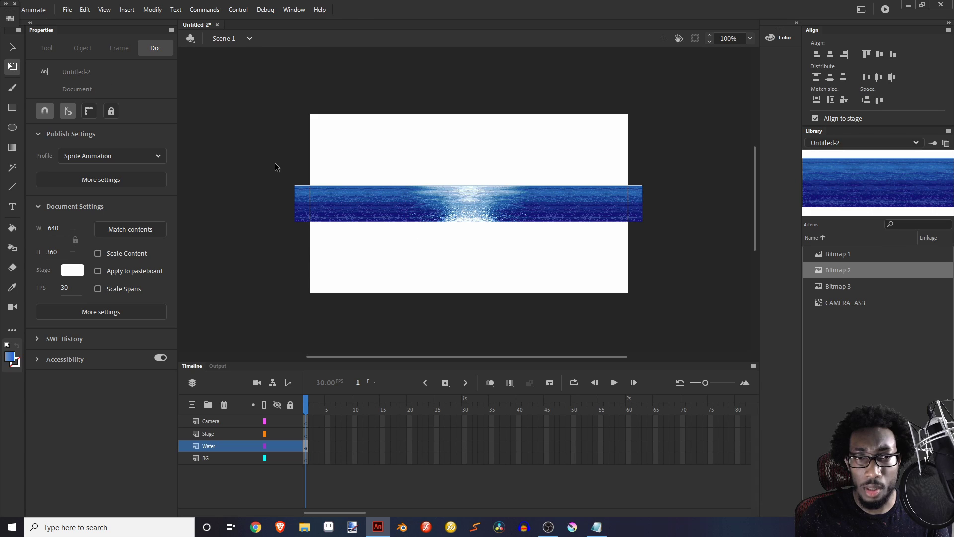
{"action": "left_click_drag", "start_coordinate": [263, 154], "coordinate": [677, 271]}
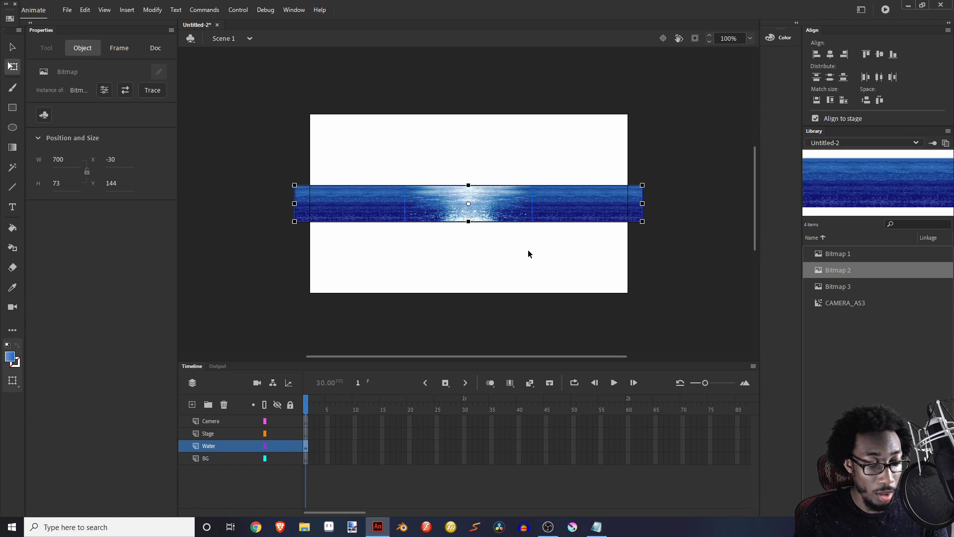
Break the water tiles apart into fills and check each fill's selection.
{"action": "key", "text": "ctrl+b"}
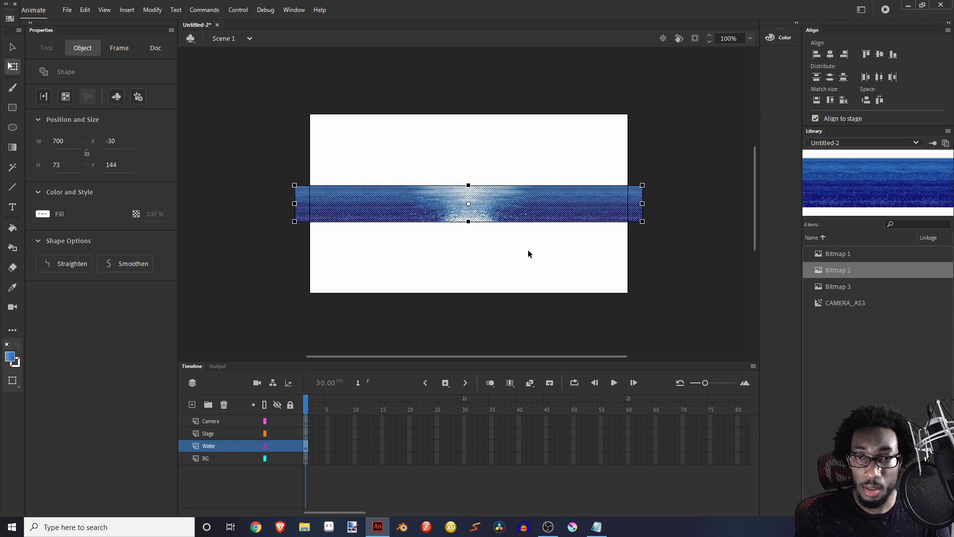
{"action": "left_click", "coordinate": [528, 249]}
{"action": "left_click", "coordinate": [416, 208]}
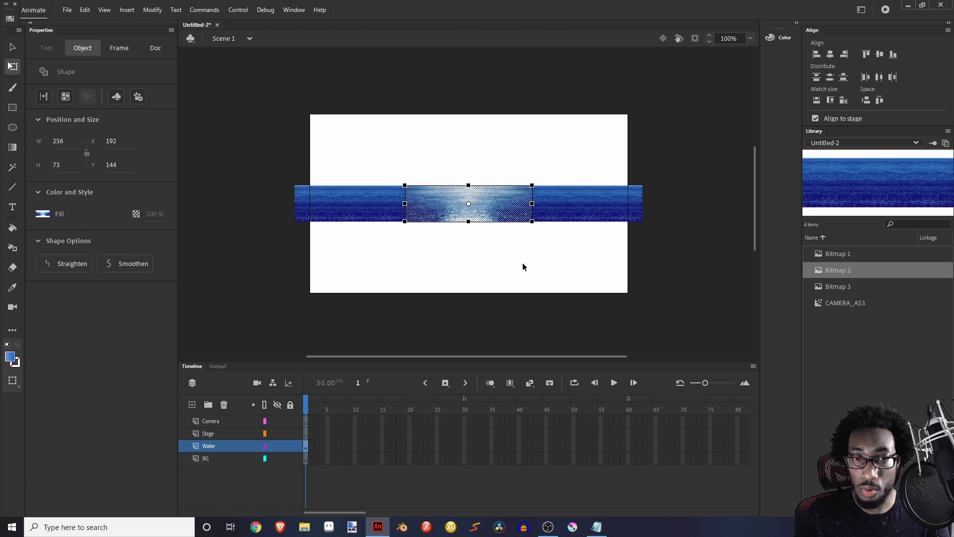
{"action": "left_click", "coordinate": [538, 261]}
{"action": "key", "text": "ctrl+a"}
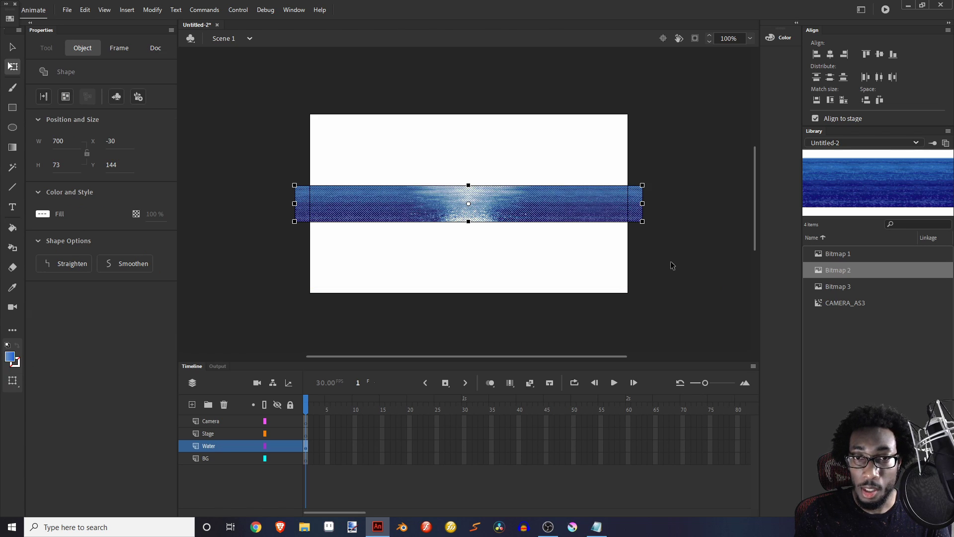
{"action": "left_click", "coordinate": [453, 259]}
{"action": "left_click", "coordinate": [473, 218]}
{"action": "left_click", "coordinate": [559, 218]}
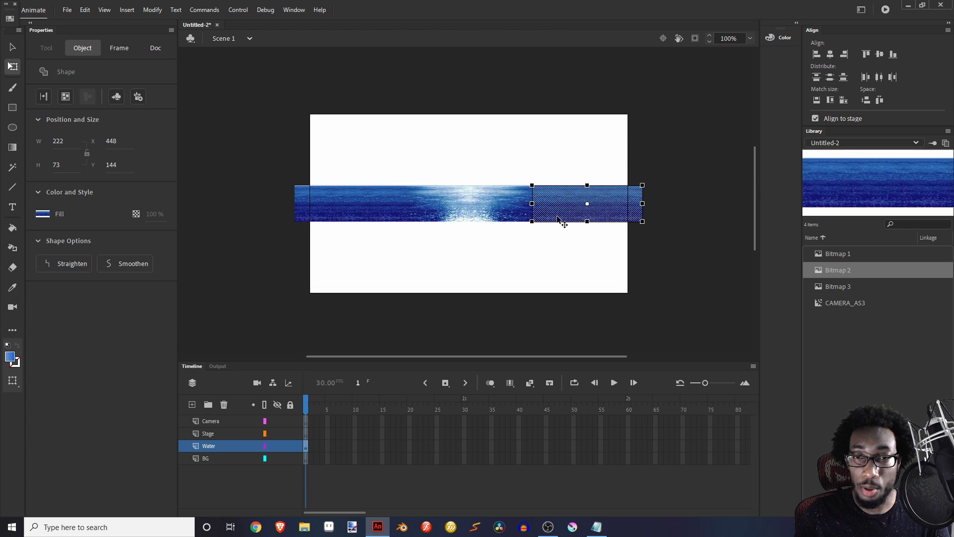
{"action": "left_click", "coordinate": [374, 197]}
{"action": "left_click", "coordinate": [499, 269]}
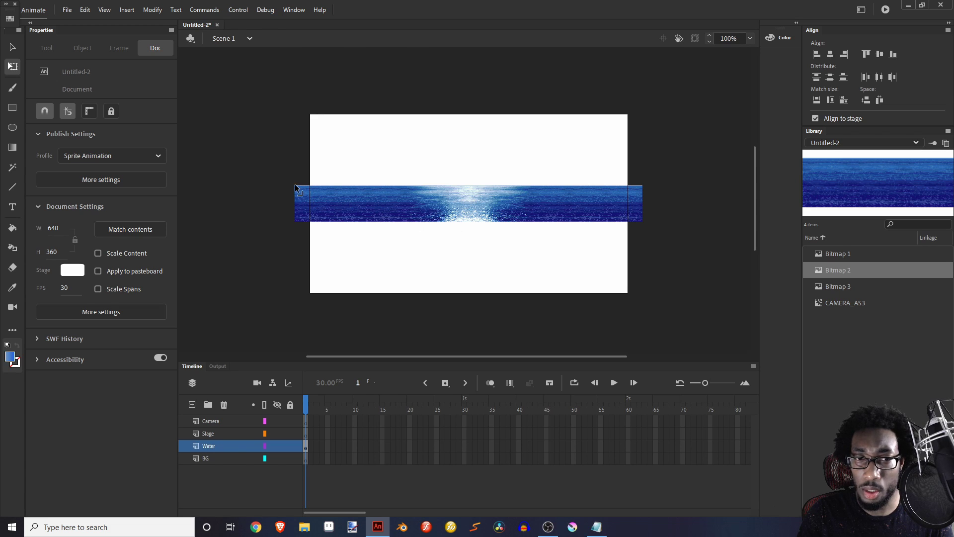
Convert the whole water strip into a Movie Clip symbol named 'Water Animation'.
{"action": "left_click_drag", "start_coordinate": [264, 160], "coordinate": [685, 269]}
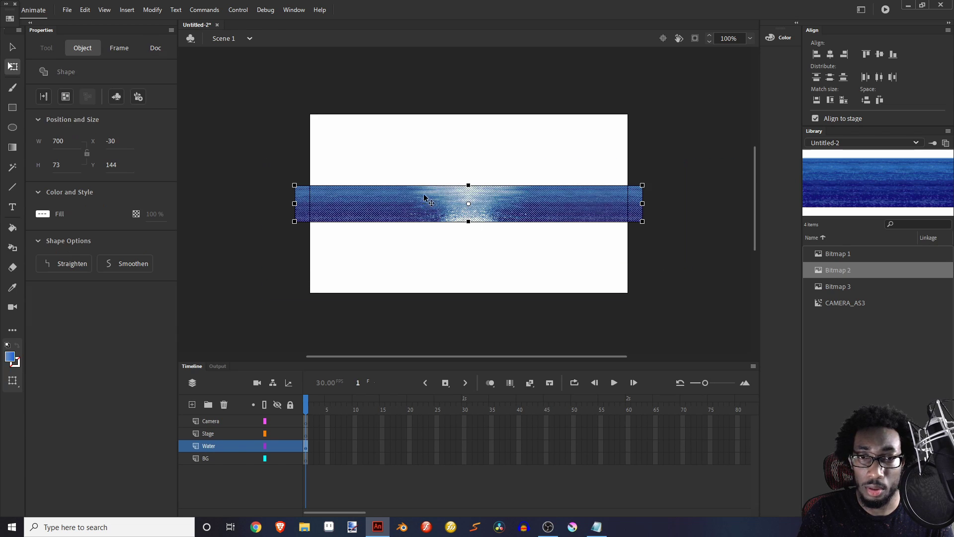
{"action": "right_click", "coordinate": [500, 205]}
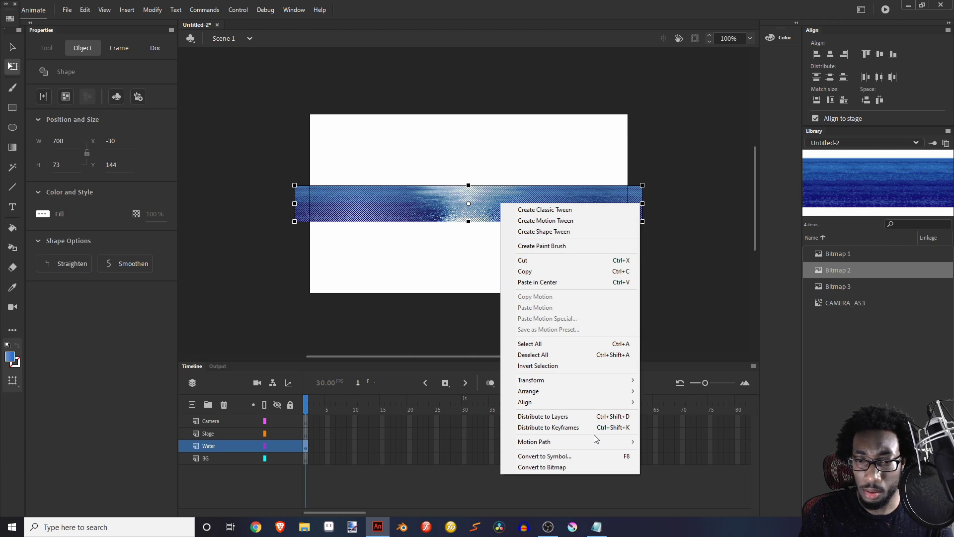
{"action": "left_click", "coordinate": [576, 455]}
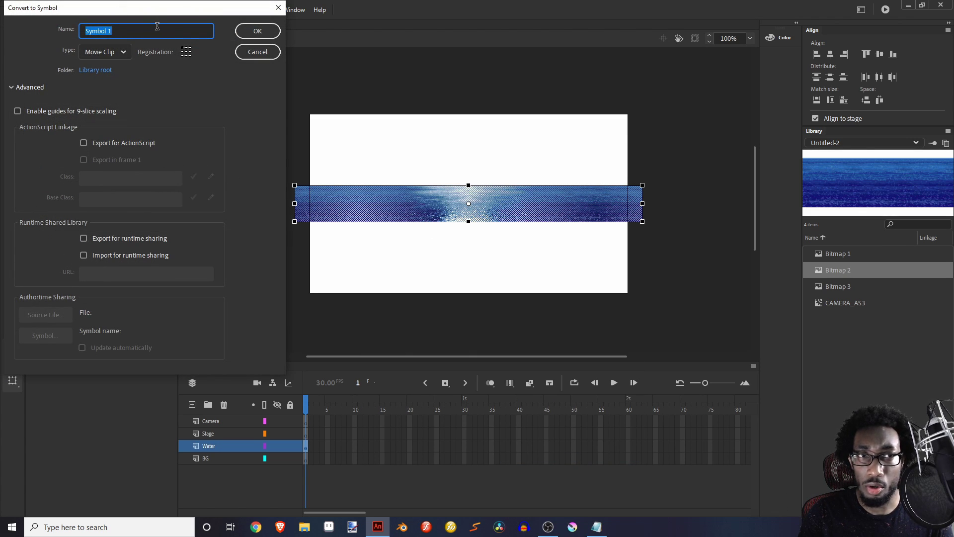
{"action": "type", "text": "Water Animation"}
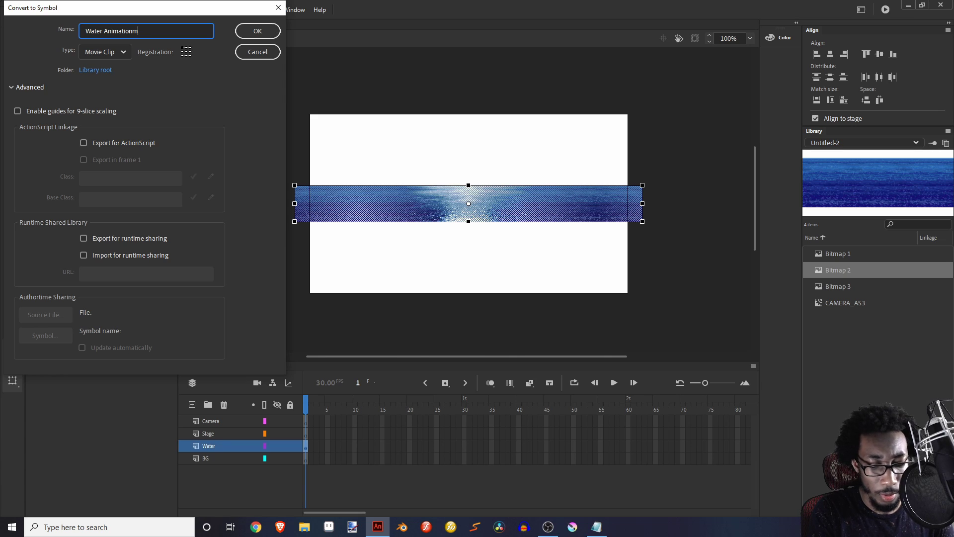
{"action": "key", "text": "Return"}
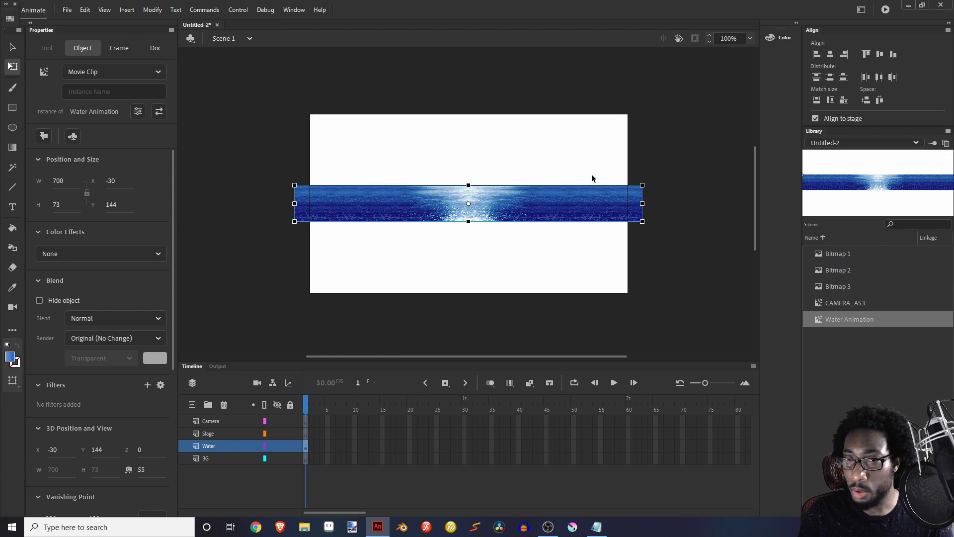
Enter the Water Animation symbol and rename its only layer to Water_BG.
{"action": "double_click", "coordinate": [510, 206]}
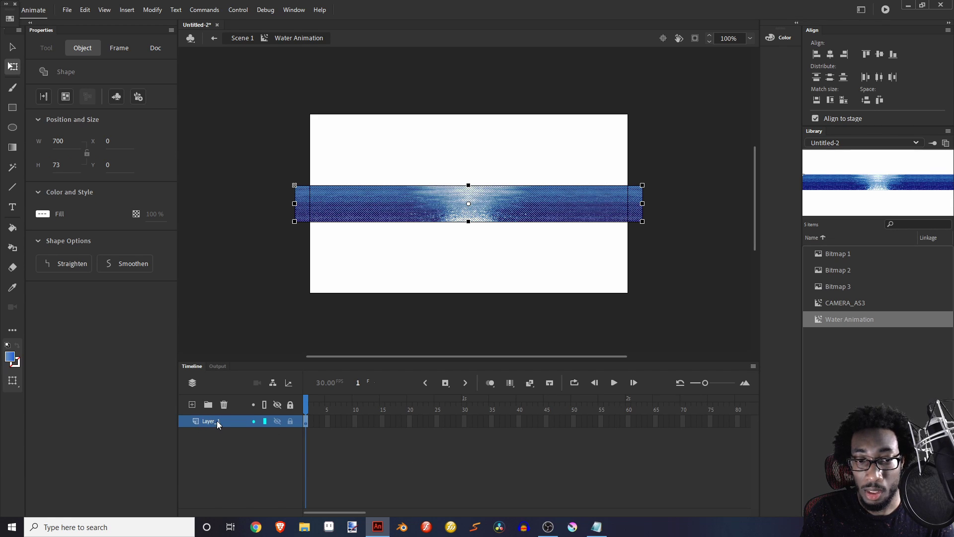
{"action": "double_click", "coordinate": [213, 420]}
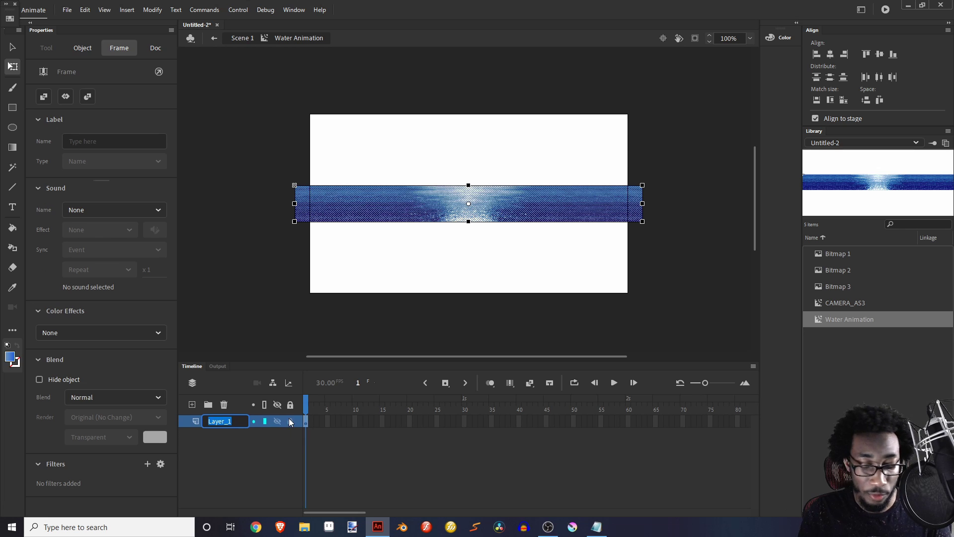
{"action": "type", "text": "Wa"}
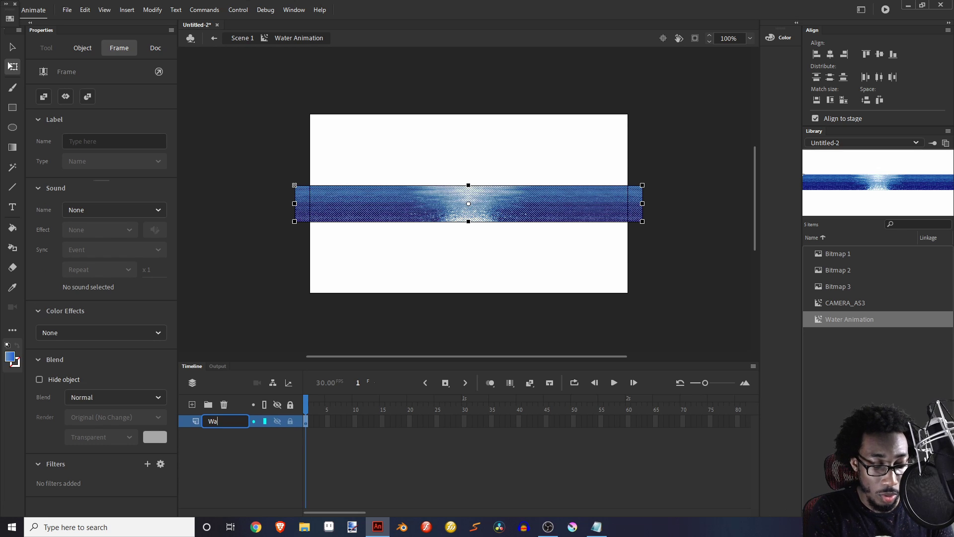
{"action": "type", "text": "te"}
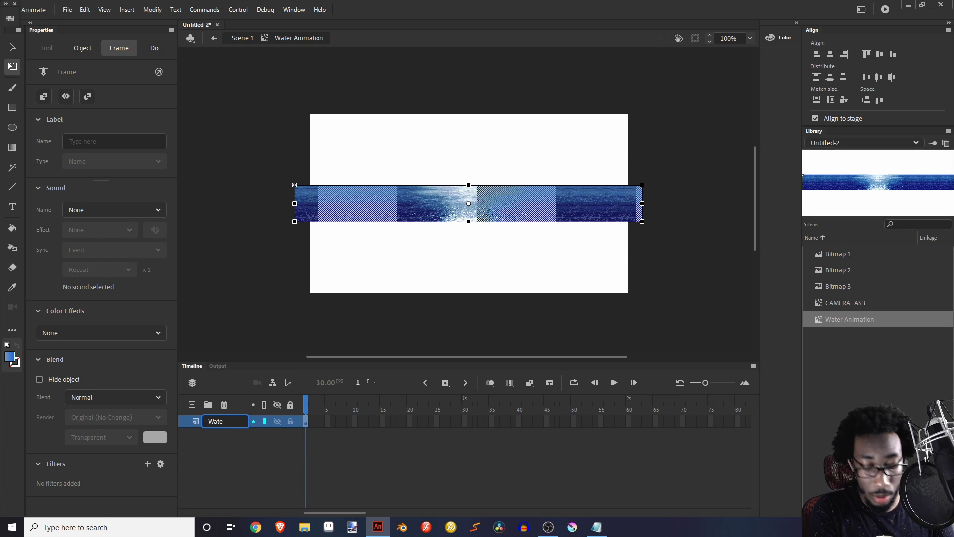
{"action": "type", "text": "r_BG"}
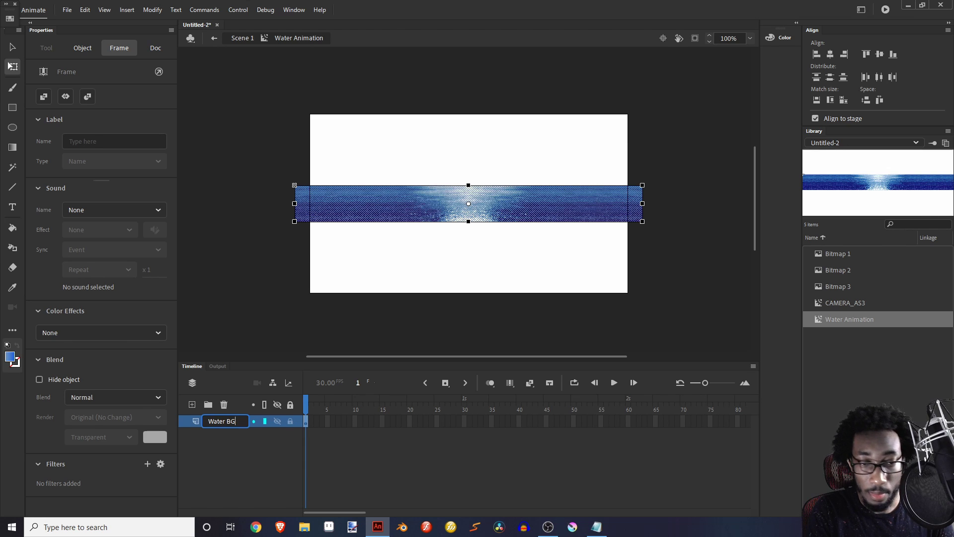
{"action": "key", "text": "Return"}
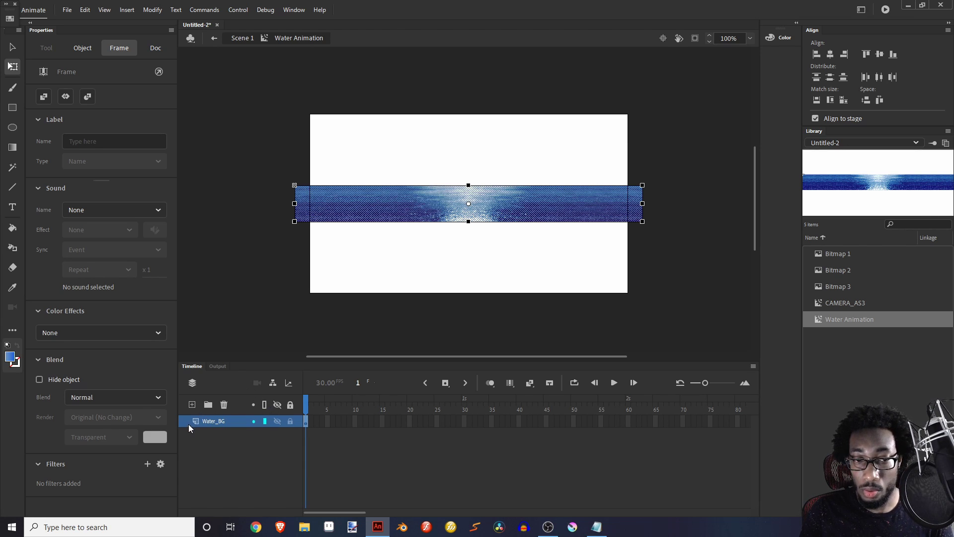
Add two new layers and name them Mask and Water_Inside.
{"action": "left_click", "coordinate": [191, 405]}
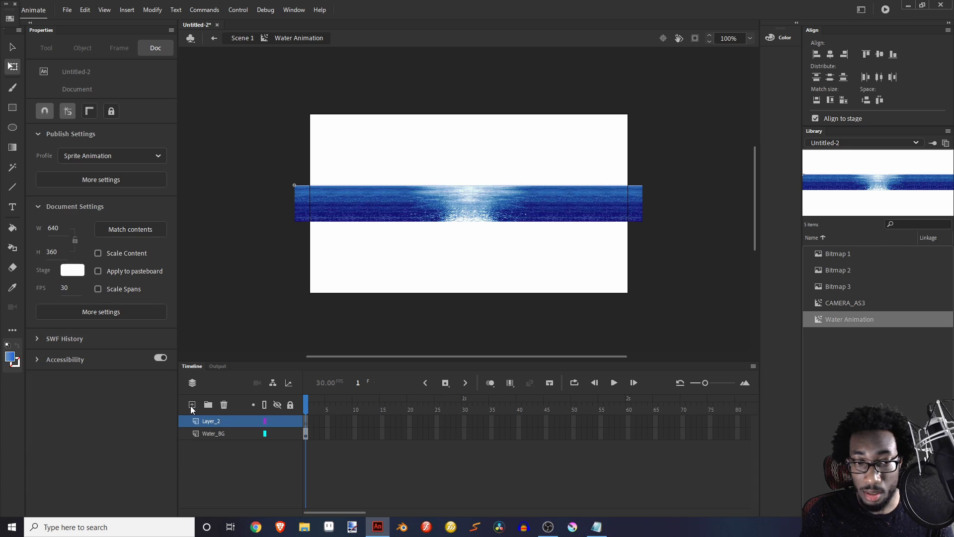
{"action": "left_click", "coordinate": [191, 404]}
{"action": "double_click", "coordinate": [217, 417]}
{"action": "type", "text": "Mas"}
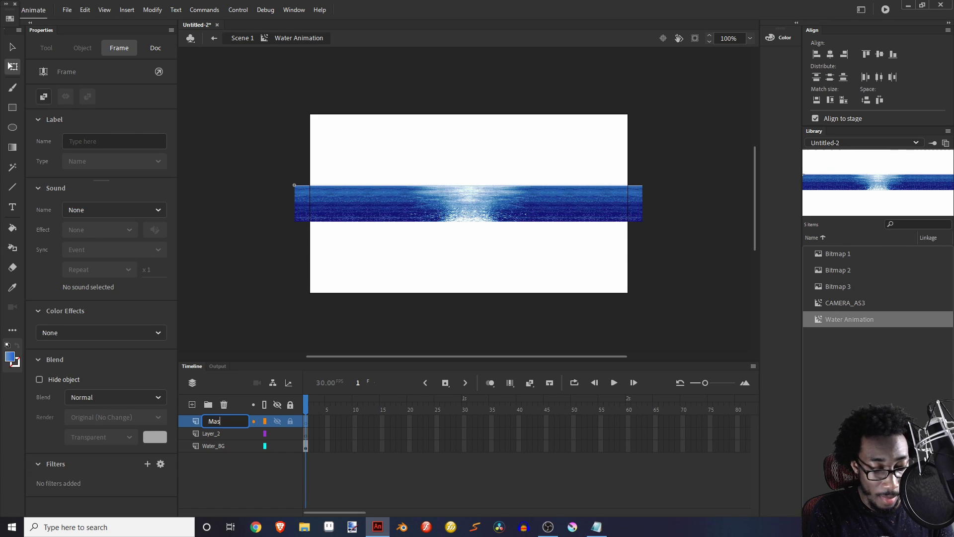
{"action": "type", "text": "k"}
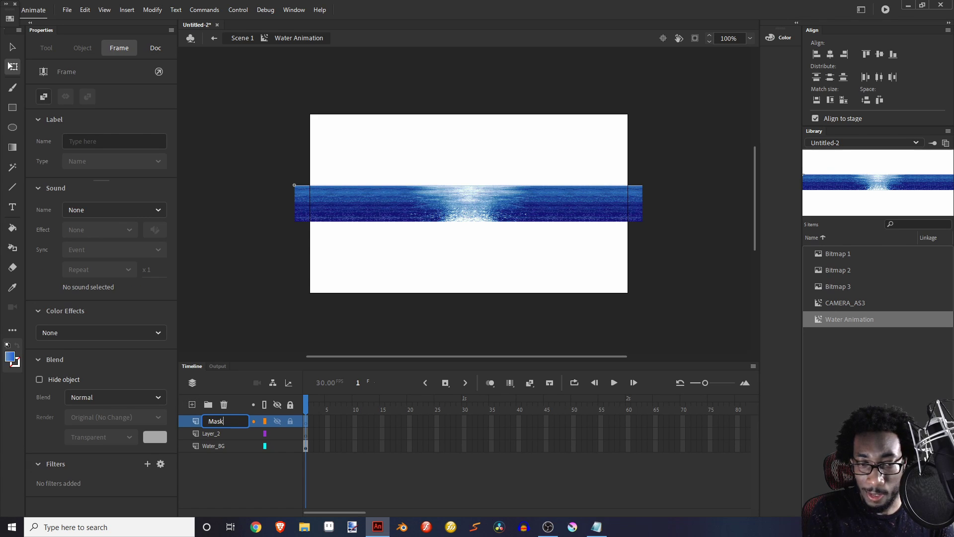
{"action": "double_click", "coordinate": [214, 434]}
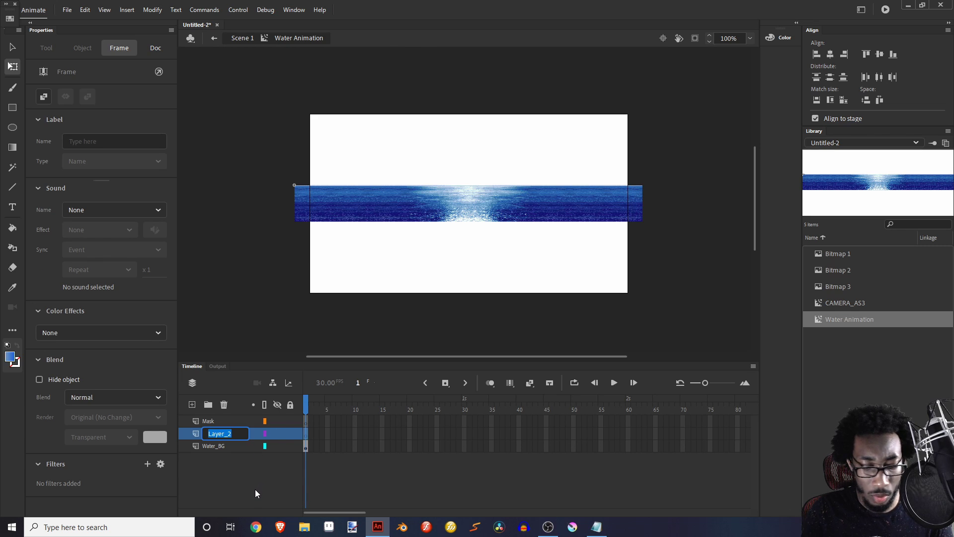
{"action": "type", "text": "Water "}
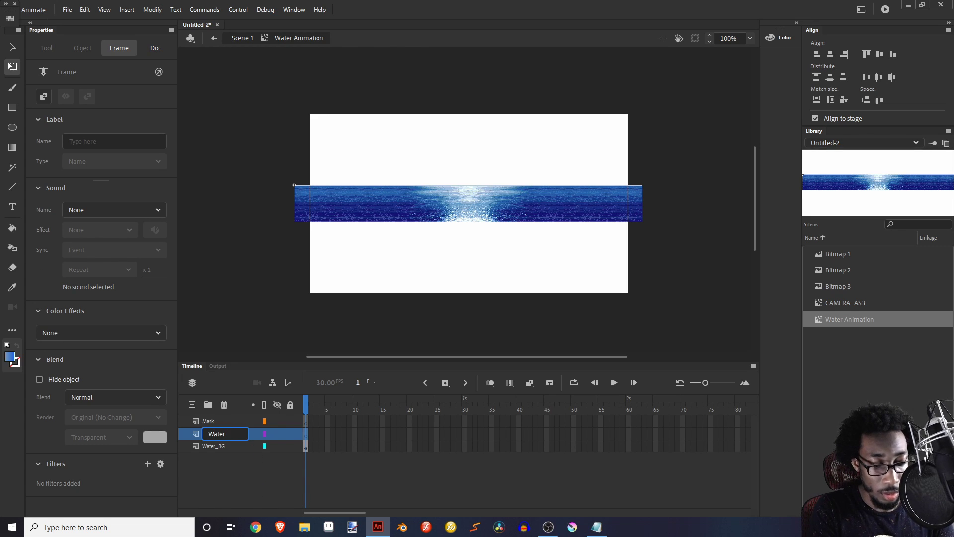
{"action": "type", "text": "Inside"}
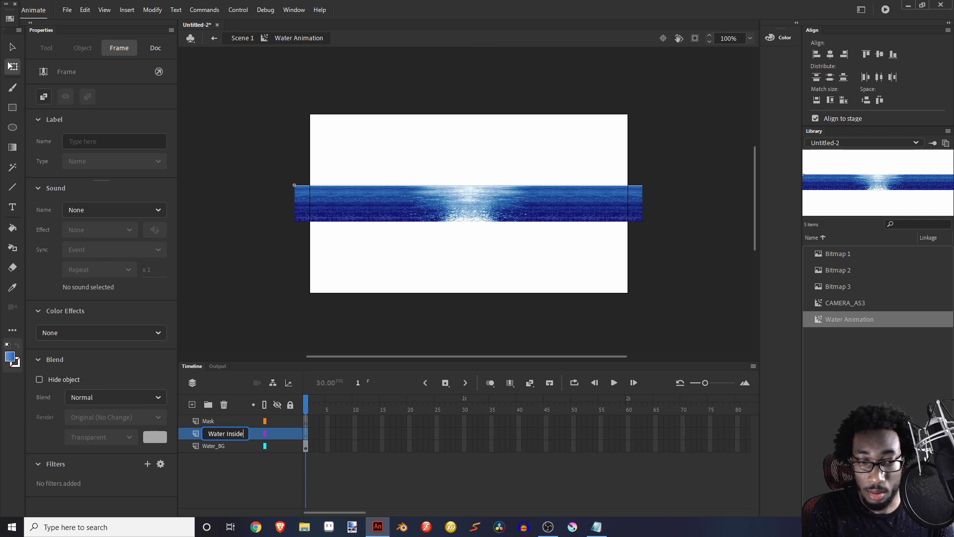
{"action": "key", "text": "Return"}
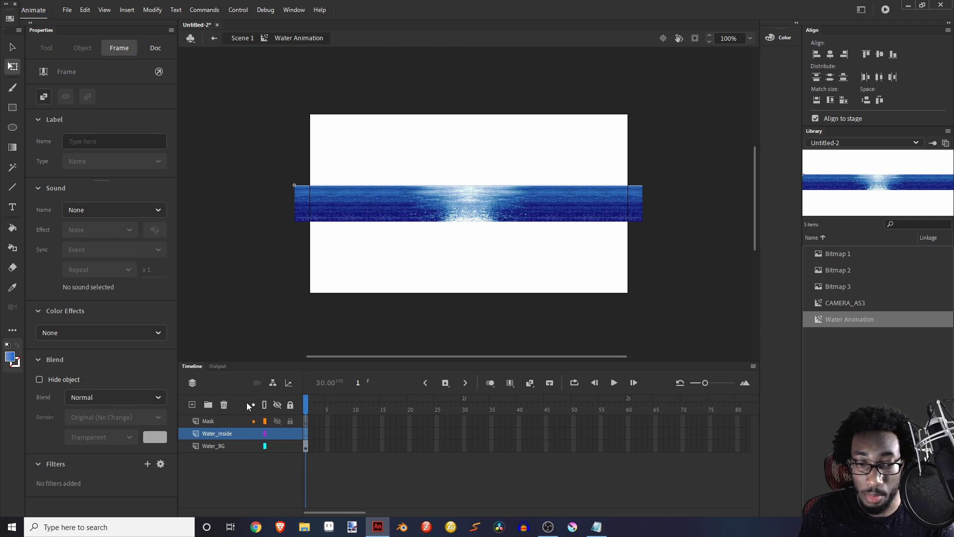
Lock Water_BG and paste the water strip in place on the Mask layer's first frame.
{"action": "left_click", "coordinate": [305, 445]}
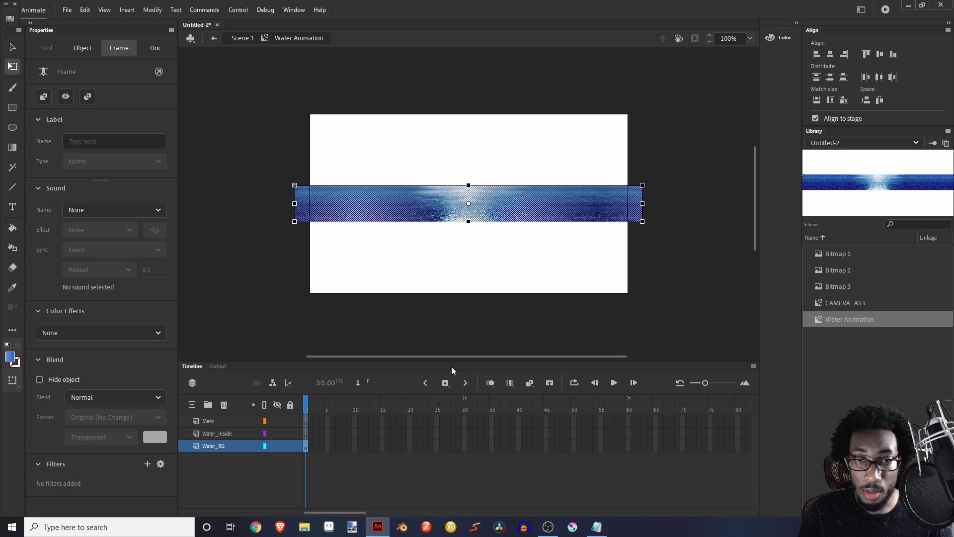
{"action": "left_click", "coordinate": [290, 446]}
{"action": "left_click", "coordinate": [306, 420]}
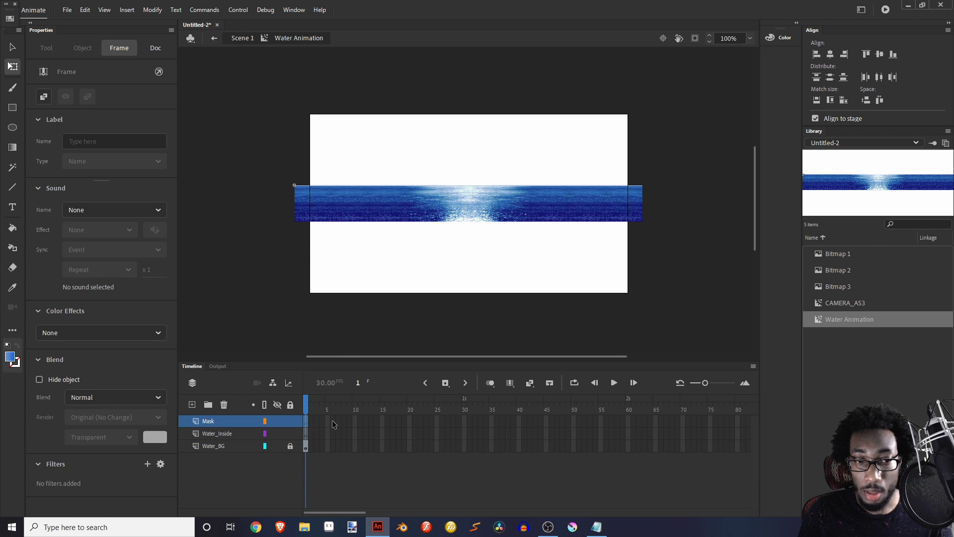
{"action": "key", "text": "ctrl+a"}
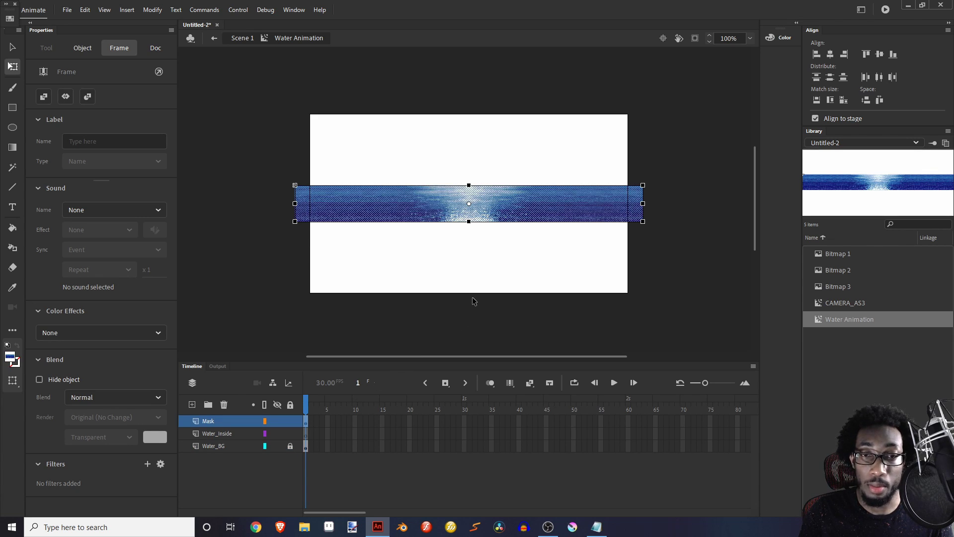
{"action": "left_click", "coordinate": [559, 267]}
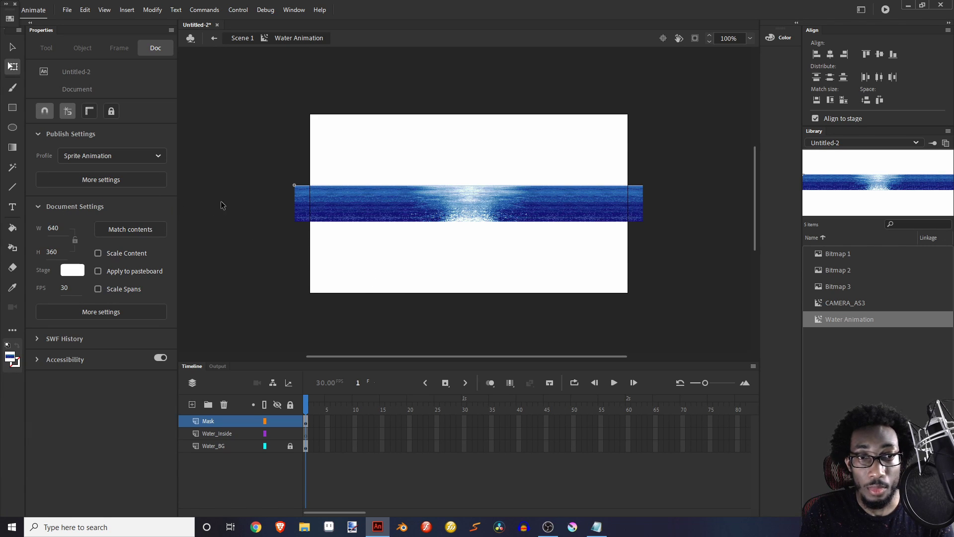
Make the Mask layer a mask over Water_Inside and unlock it for recolouring.
{"action": "right_click", "coordinate": [222, 418]}
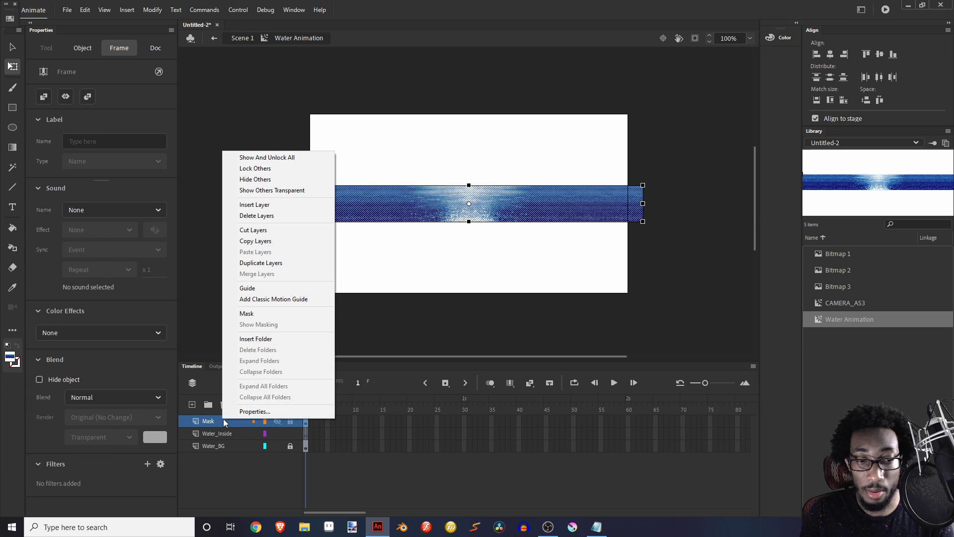
{"action": "left_click", "coordinate": [280, 316]}
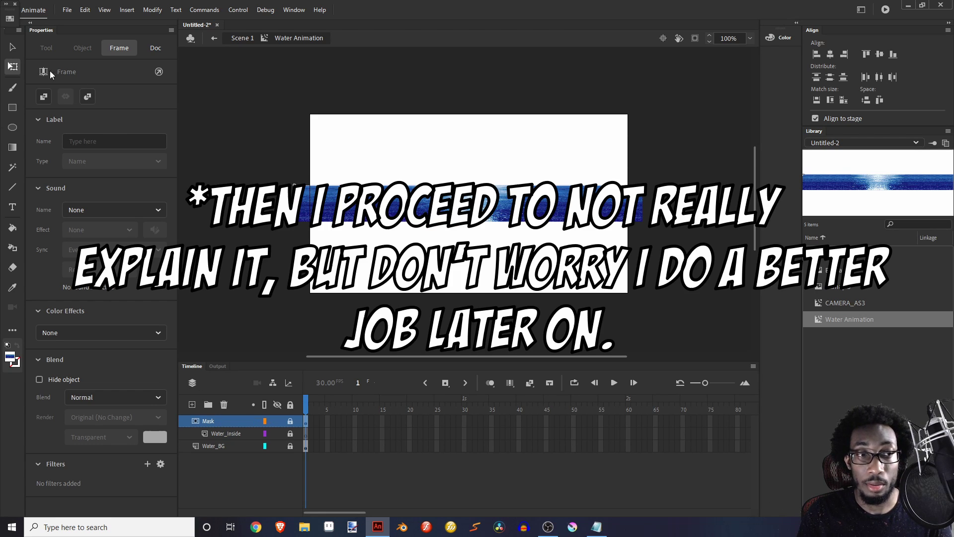
{"action": "left_click", "coordinate": [13, 108]}
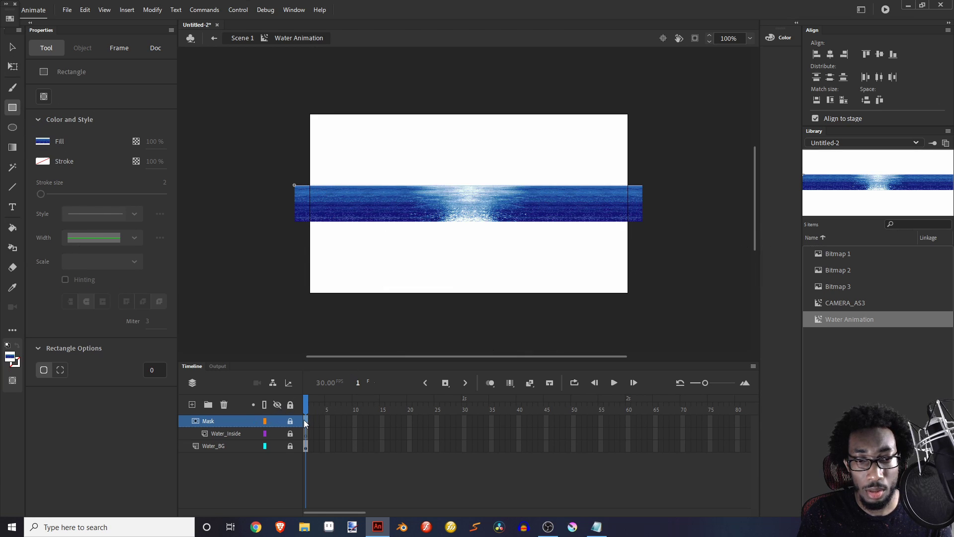
{"action": "left_click", "coordinate": [306, 421]}
{"action": "left_click", "coordinate": [291, 421]}
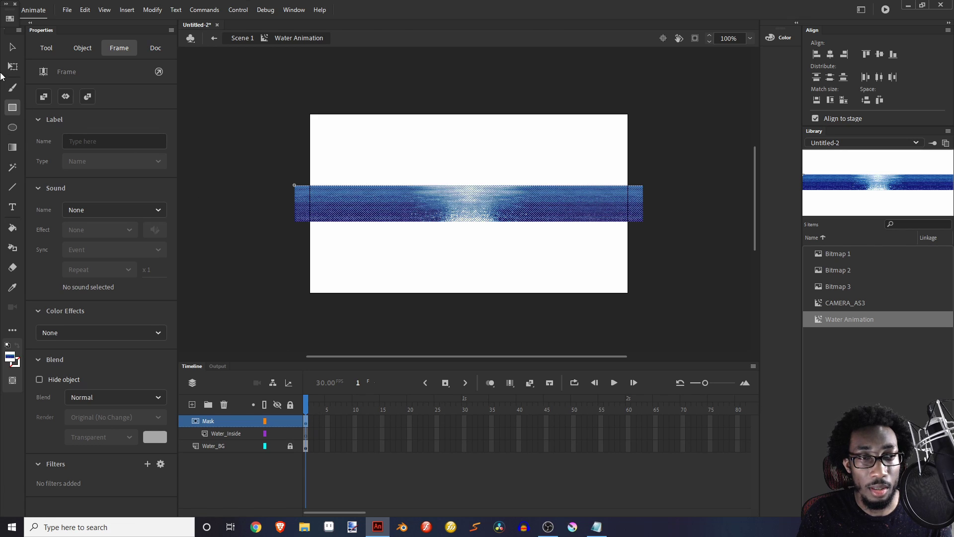
{"action": "left_click", "coordinate": [14, 228]}
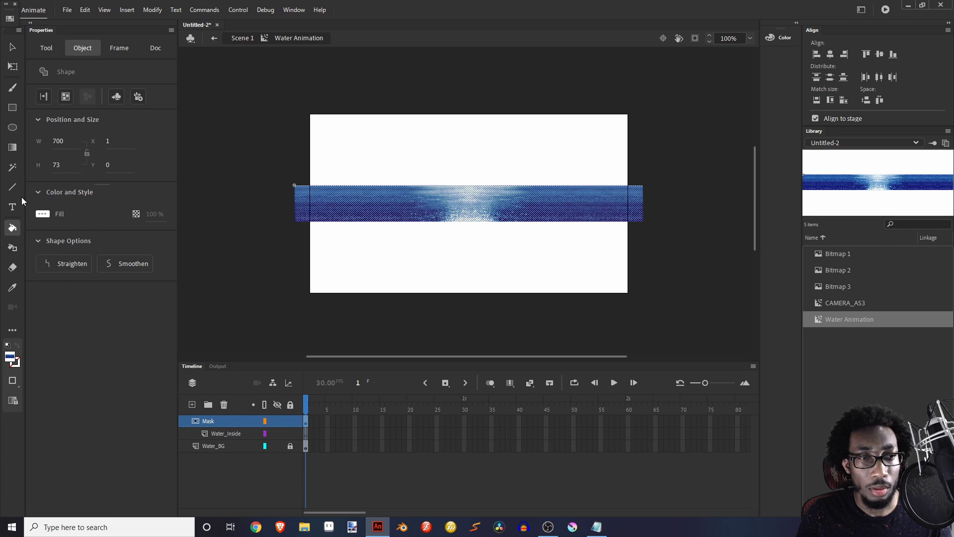
Fill the 700 × 73 mask bar with solid red.
{"action": "left_click", "coordinate": [42, 213]}
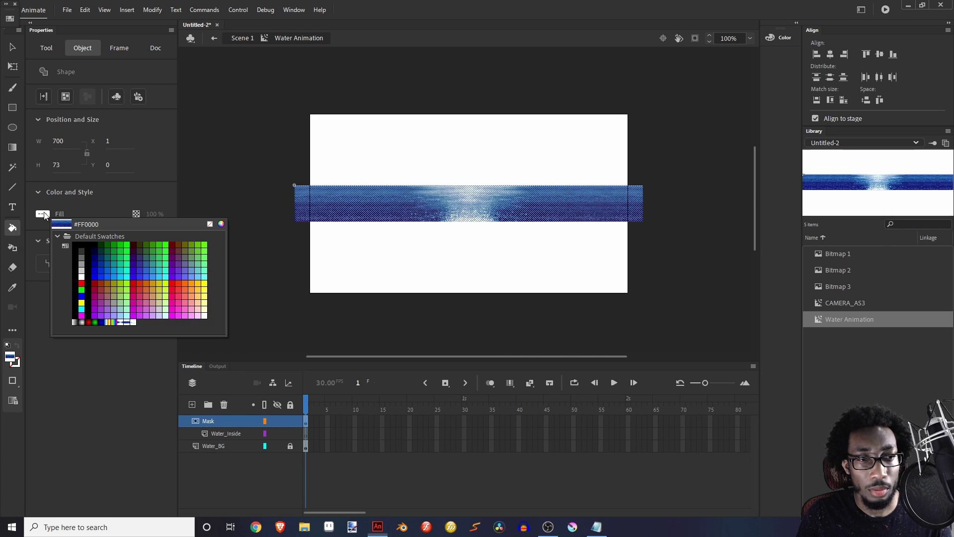
{"action": "left_click", "coordinate": [82, 282]}
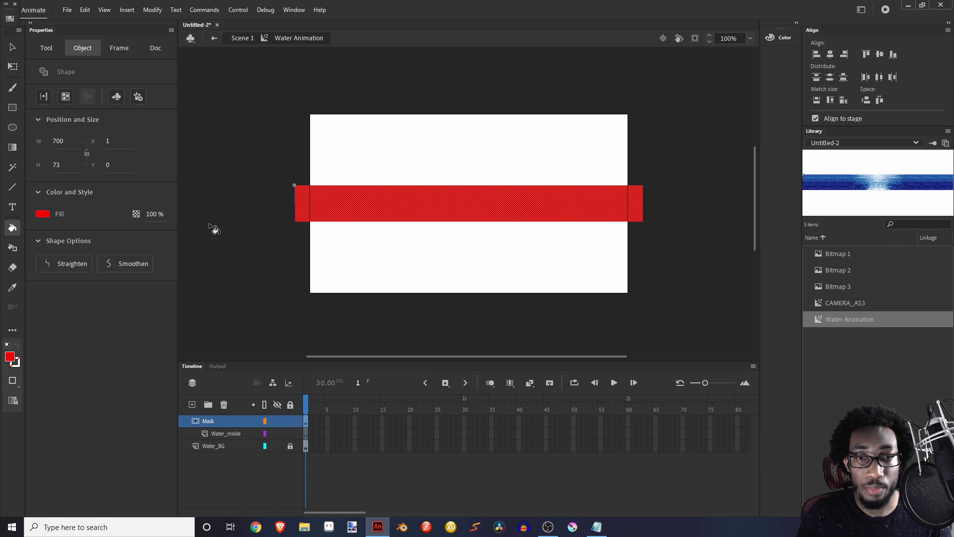
{"action": "left_click", "coordinate": [14, 47]}
{"action": "left_click", "coordinate": [230, 247]}
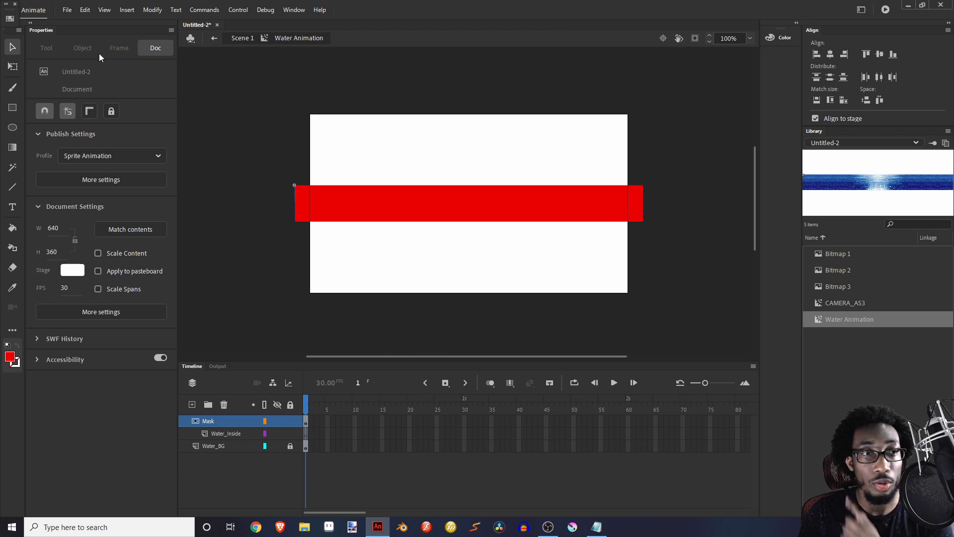
Preview the water through the mask, lock Water_BG, then show the plain red mask again.
{"action": "left_click", "coordinate": [238, 421]}
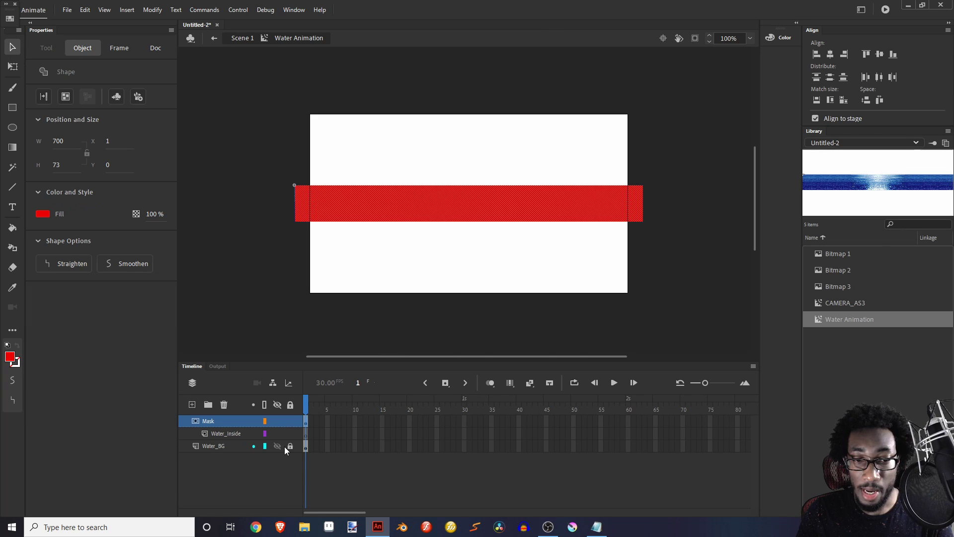
{"action": "left_click", "coordinate": [276, 422]}
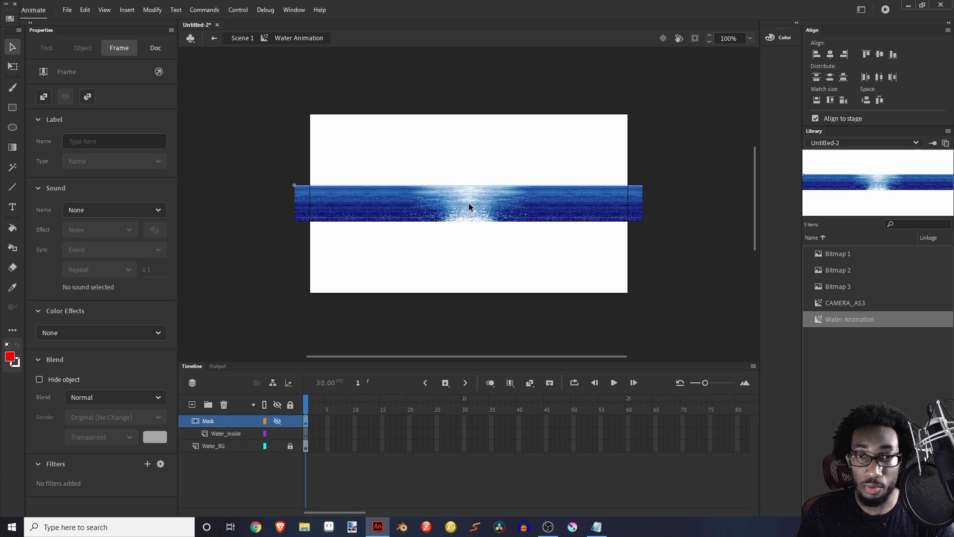
{"action": "left_click", "coordinate": [290, 444]}
{"action": "left_click", "coordinate": [276, 421]}
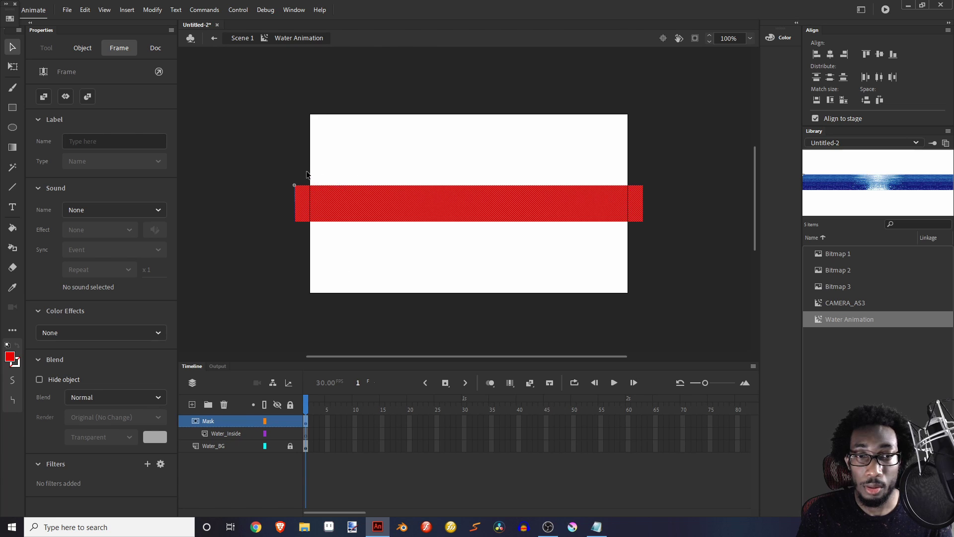
Draw a thin black rectangle across the stage above the red bar.
{"action": "left_click", "coordinate": [12, 107]}
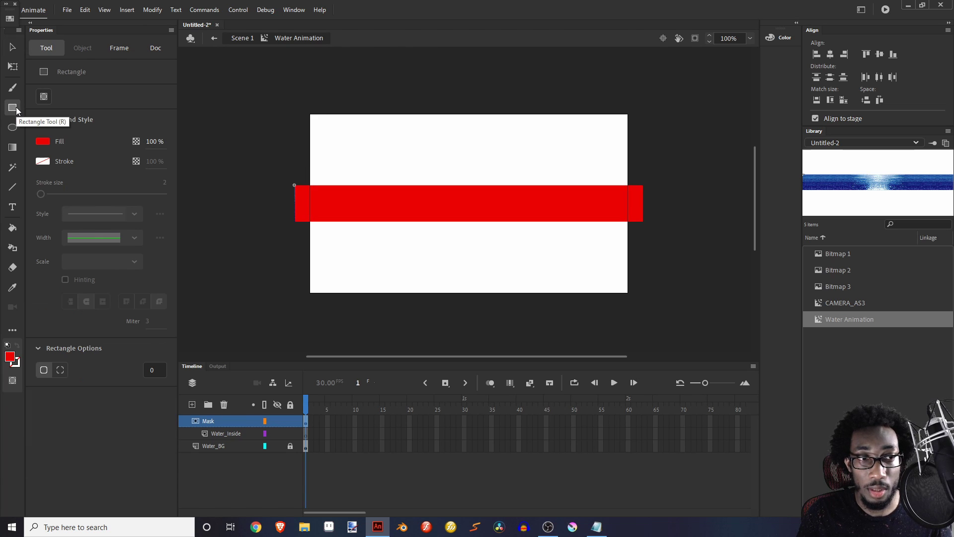
{"action": "left_click", "coordinate": [43, 142]}
{"action": "left_click", "coordinate": [78, 170]}
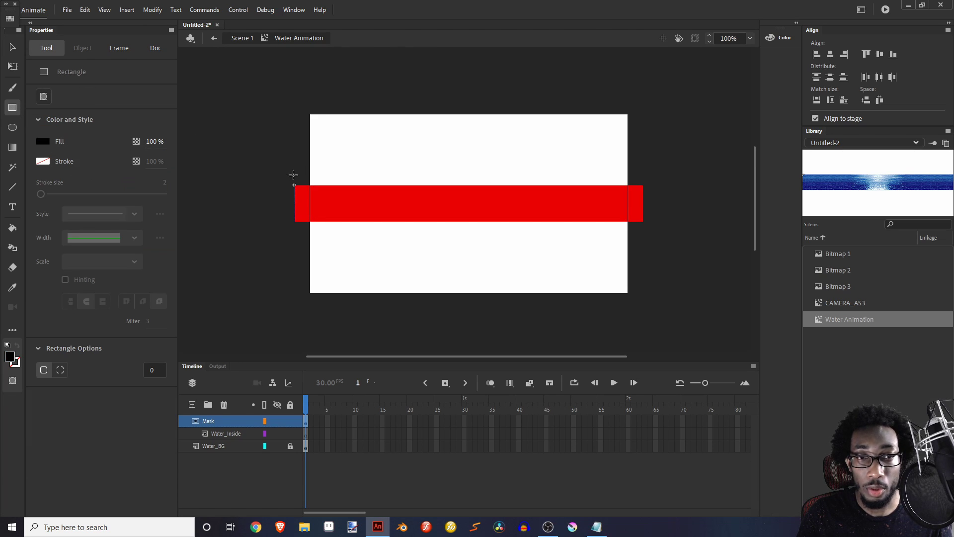
{"action": "left_click_drag", "start_coordinate": [283, 174], "coordinate": [639, 176]}
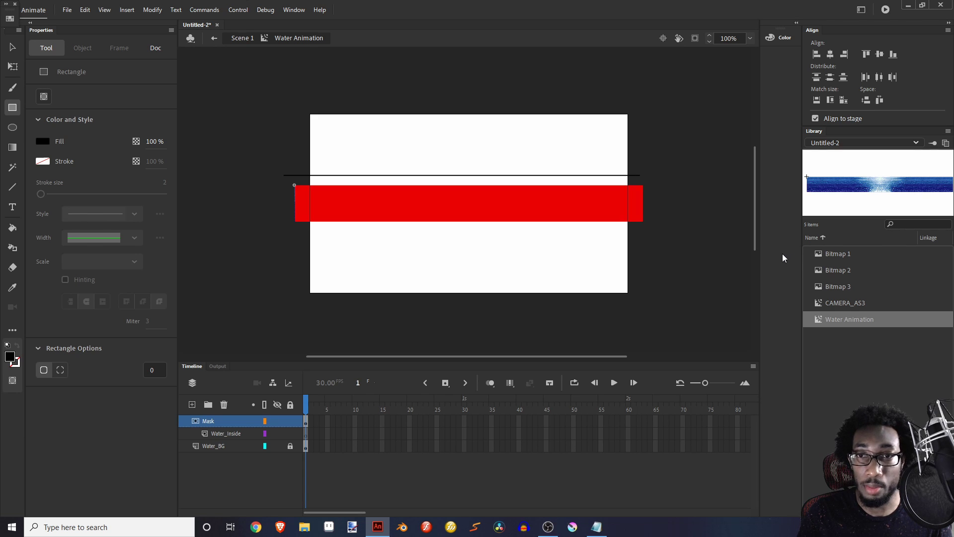
Select the thin black line and move it closer to the red bar.
{"action": "key", "text": "v"}
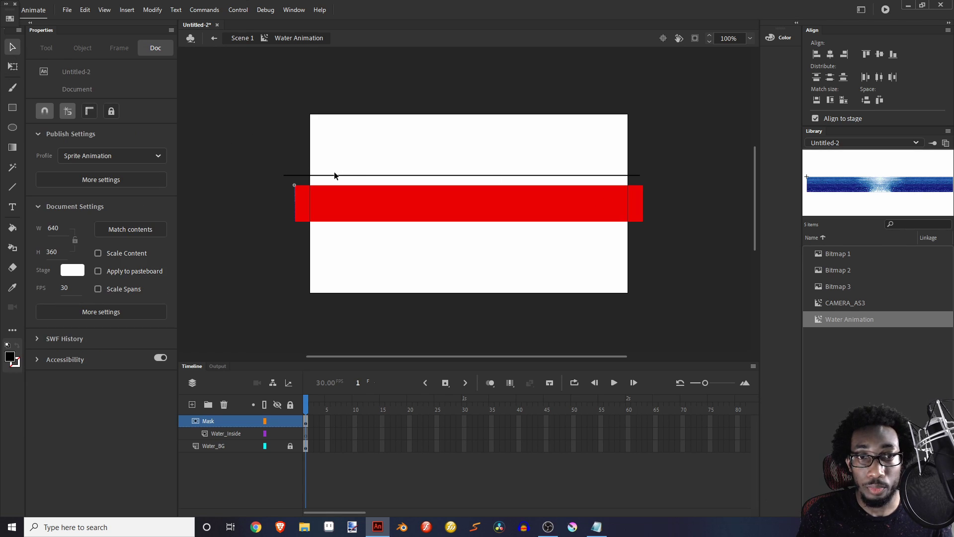
{"action": "left_click", "coordinate": [333, 176]}
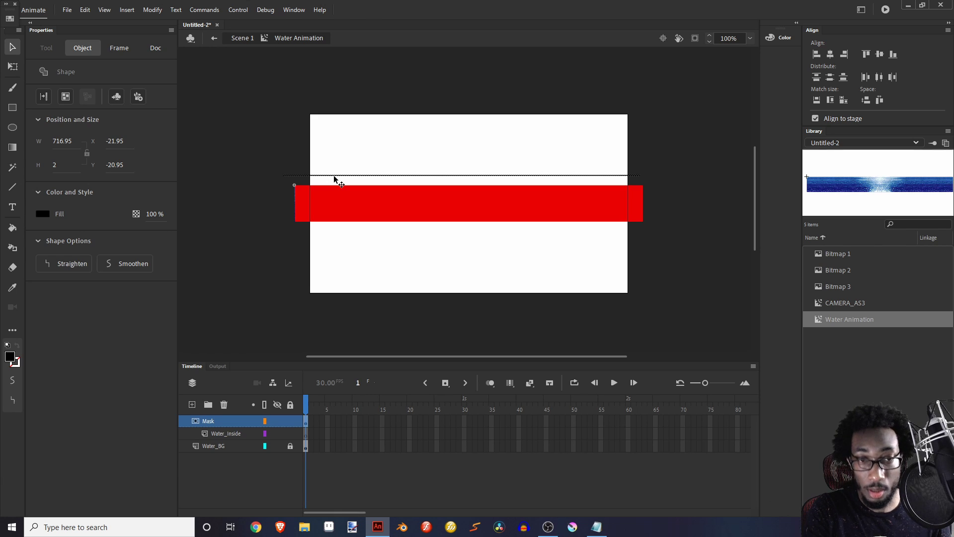
{"action": "key", "text": "ctrl+equal"}
{"action": "key", "text": "ctrl+minus"}
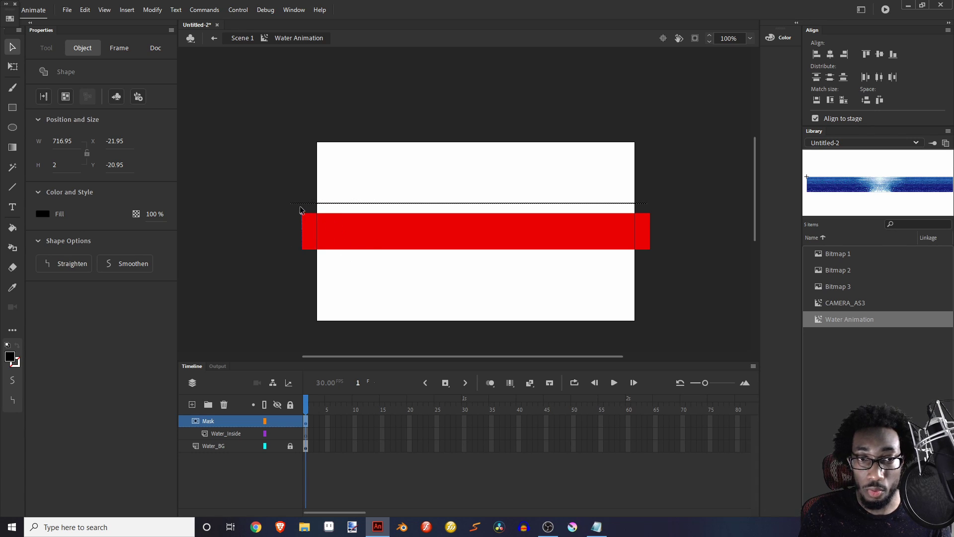
{"action": "mouse_move", "coordinate": [304, 204]}
{"action": "left_mouse_down"}
{"action": "mouse_move", "coordinate": [322, 205]}
{"action": "mouse_move", "coordinate": [303, 204]}
{"action": "mouse_move", "coordinate": [310, 212]}
{"action": "left_mouse_up"}
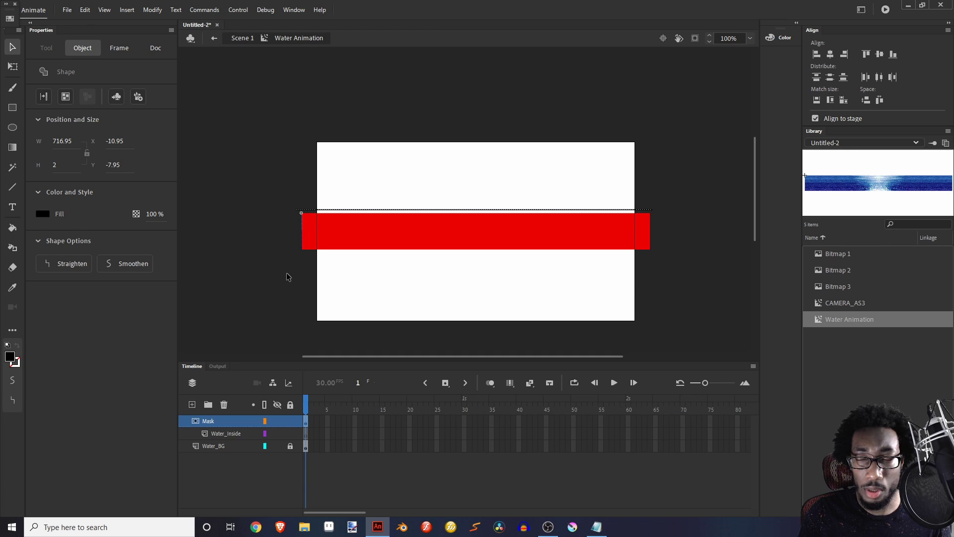
Zoom to 400% and set the line on the red bar's top edge so it cuts the bar.
{"action": "key", "text": "ctrl+equal"}
{"action": "key", "text": "ctrl+equal"}
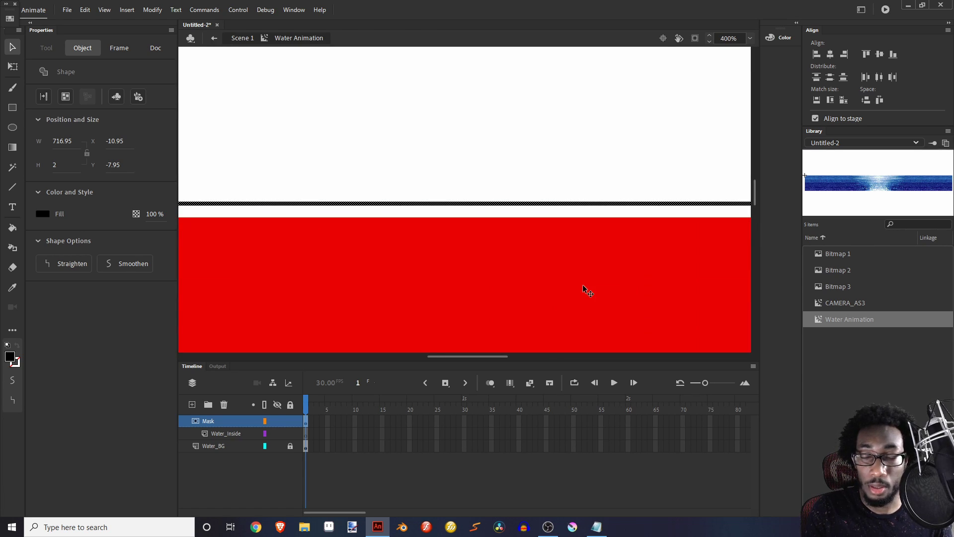
{"action": "left_click_drag", "start_coordinate": [474, 357], "coordinate": [401, 357]}
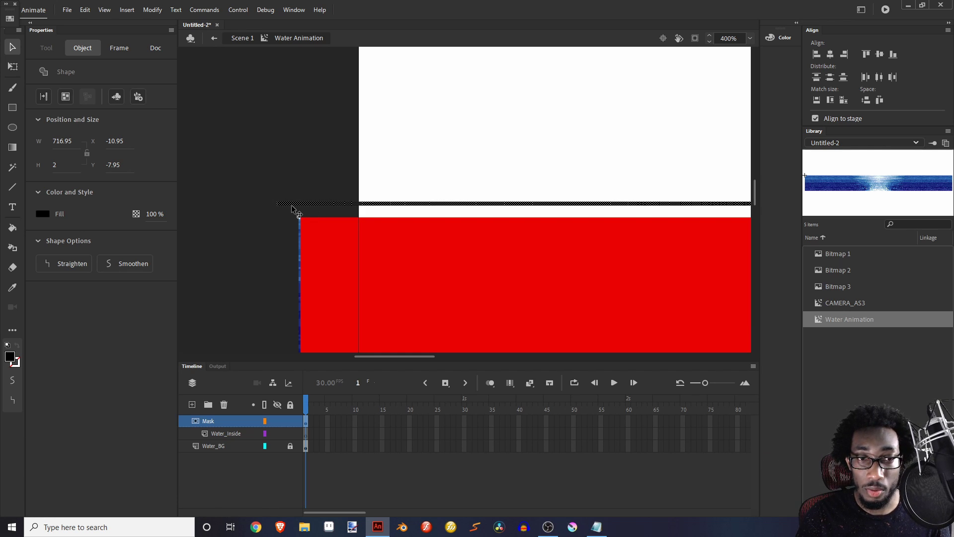
{"action": "left_click_drag", "start_coordinate": [293, 212], "coordinate": [289, 226]}
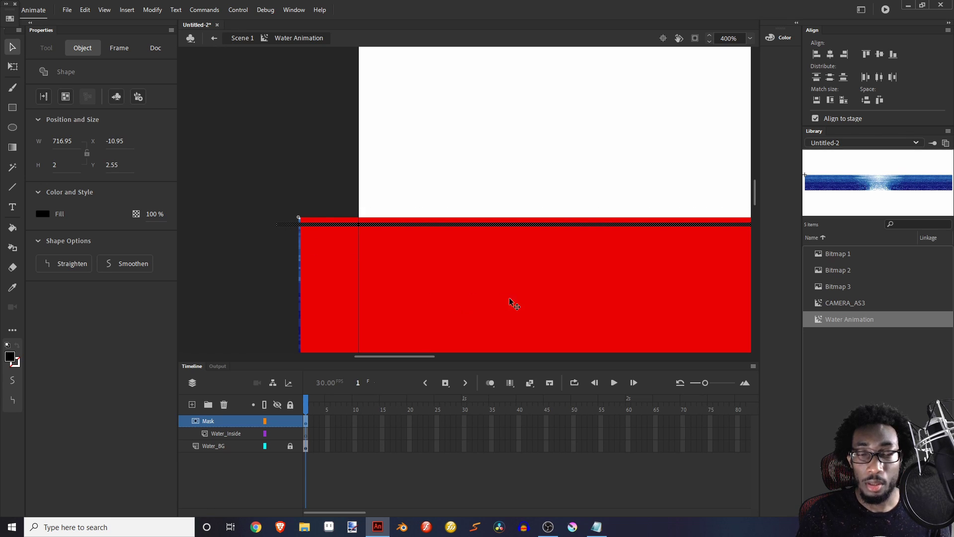
{"action": "left_click", "coordinate": [324, 138]}
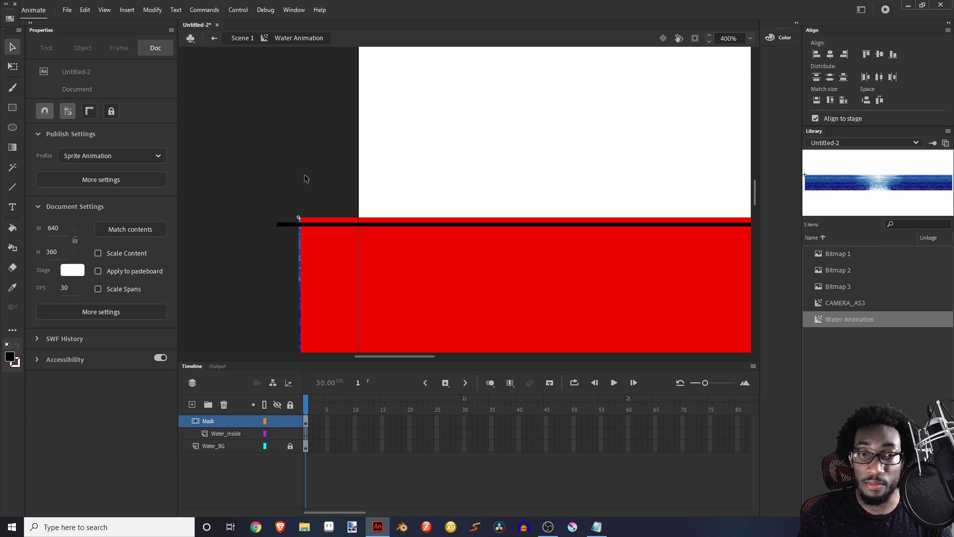
Nudge the line down 5 px repeatedly, cutting a strip each time, then delete the line.
{"action": "left_click", "coordinate": [290, 226]}
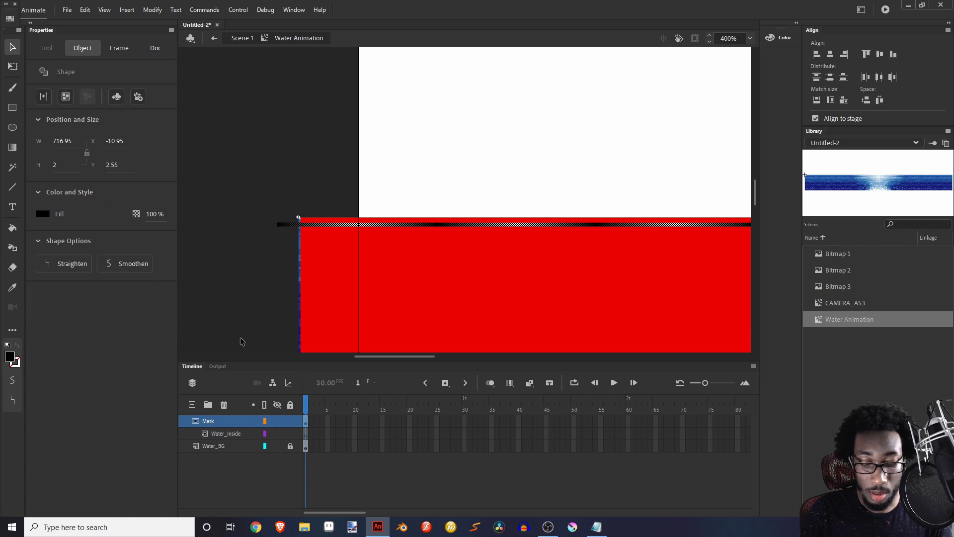
{"action": "key", "text": "Down"}
{"action": "key", "text": "Down"}
{"action": "key", "text": "Down"}
{"action": "key", "text": "Down"}
{"action": "key", "text": "Down"}
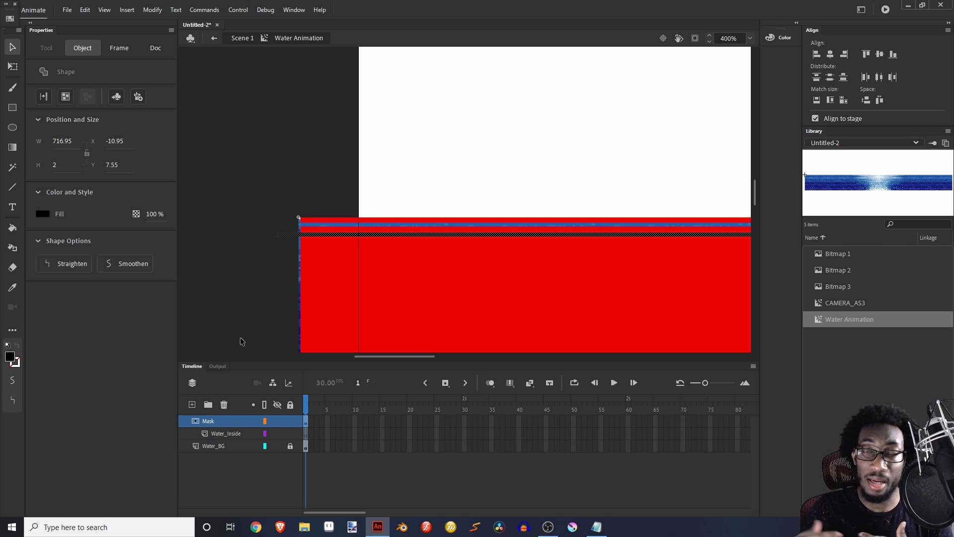
{"action": "left_click", "coordinate": [287, 236]}
{"action": "left_click", "coordinate": [287, 235]}
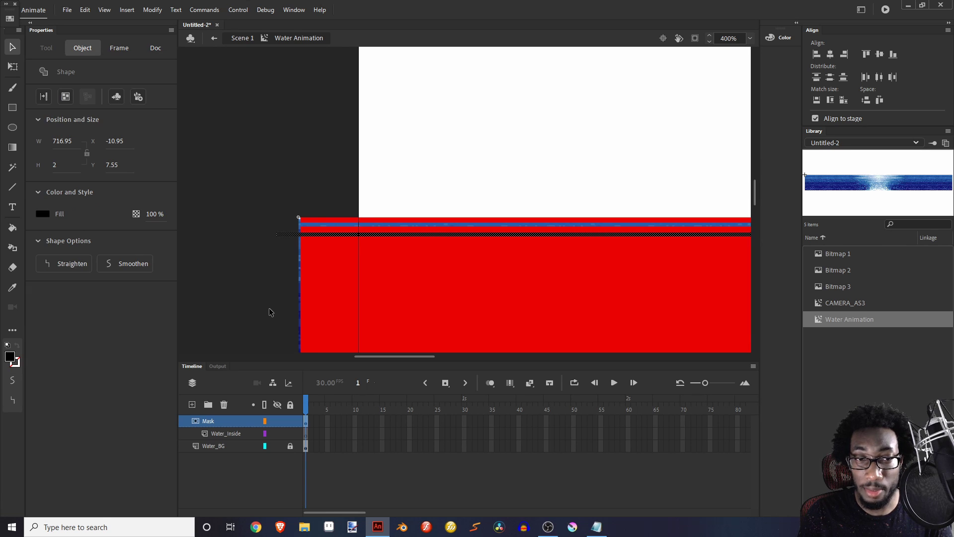
{"action": "key", "text": "Down"}
{"action": "key", "text": "Down"}
{"action": "key", "text": "Down"}
{"action": "key", "text": "Down"}
{"action": "key", "text": "Down"}
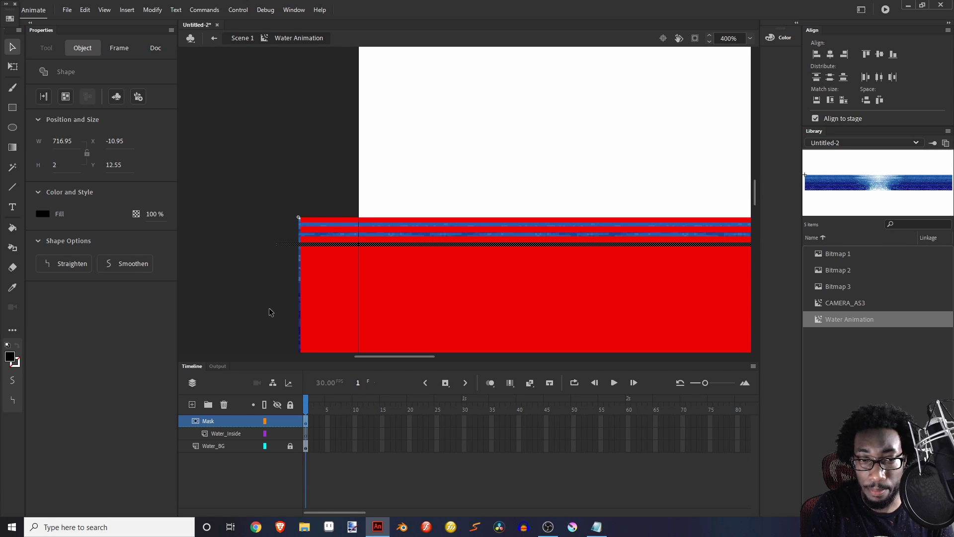
{"action": "left_click", "coordinate": [254, 291]}
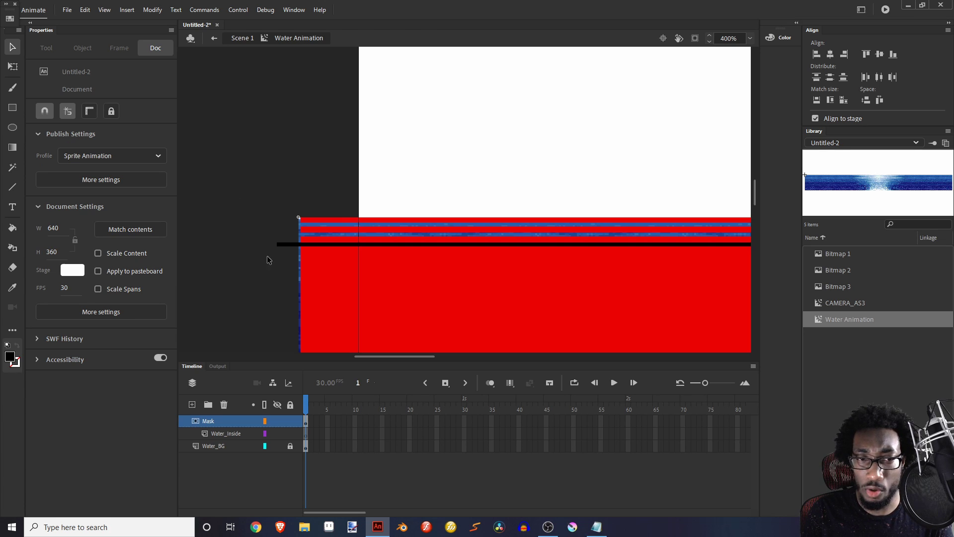
{"action": "left_click", "coordinate": [293, 244]}
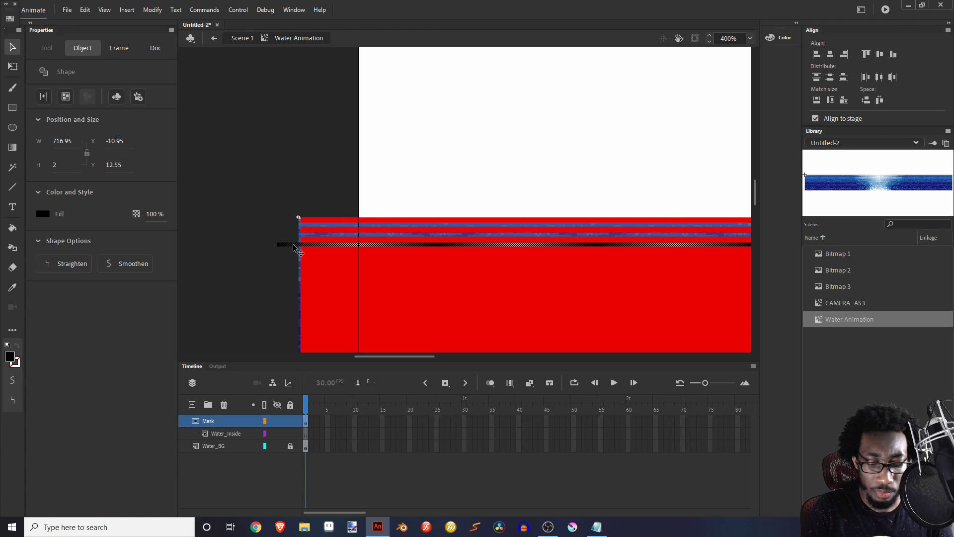
{"action": "key", "text": "Down"}
{"action": "key", "text": "Down"}
{"action": "key", "text": "Down"}
{"action": "key", "text": "Down"}
{"action": "key", "text": "Down"}
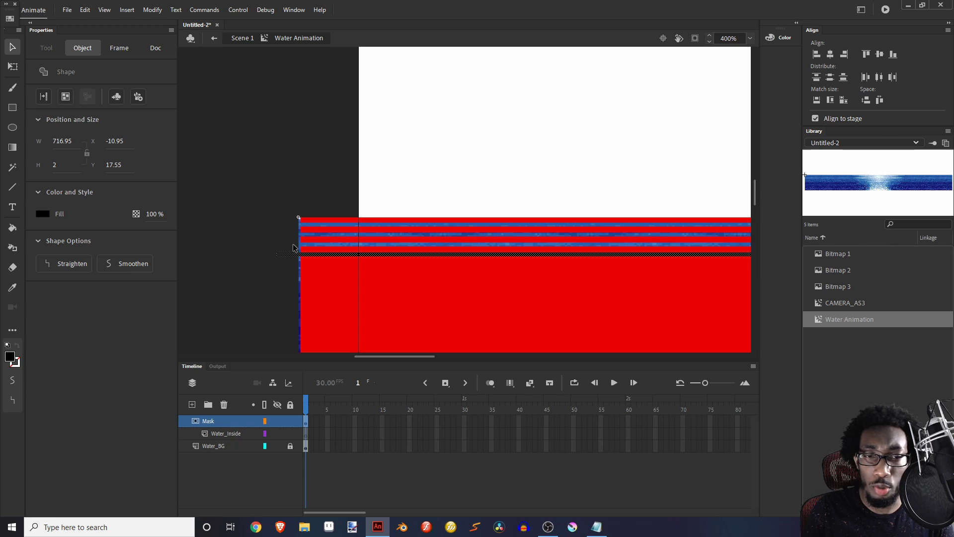
{"action": "left_click", "coordinate": [265, 221]}
{"action": "left_click", "coordinate": [290, 254]}
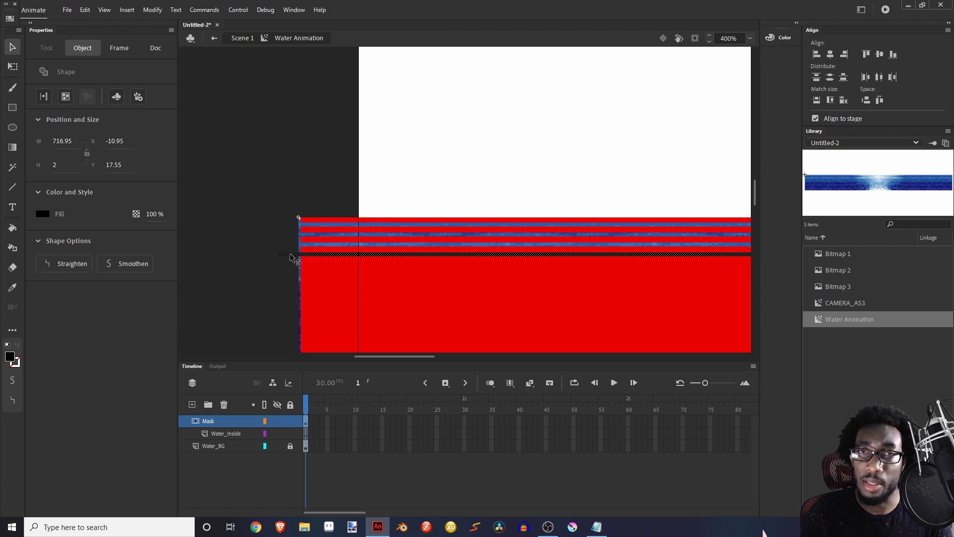
{"action": "key", "text": "Delete"}
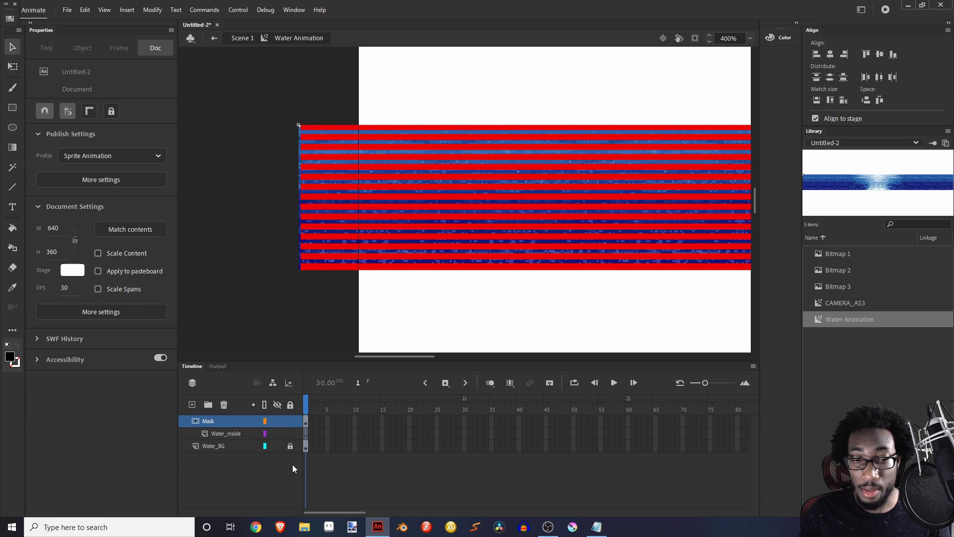
Convert the striped shape on the Mask layer's first frame into a movie clip named 'Mask'.
{"action": "left_click", "coordinate": [306, 421]}
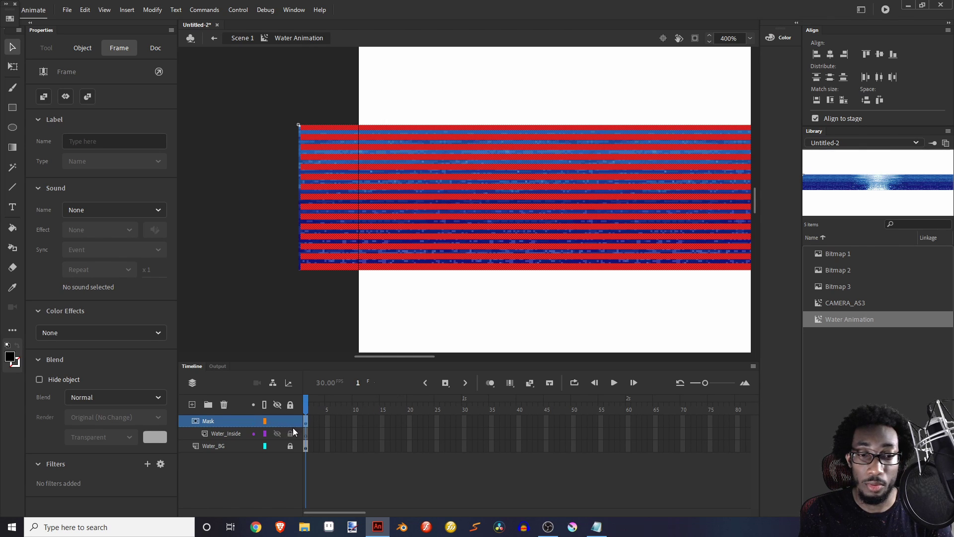
{"action": "mouse_move", "coordinate": [380, 356]}
{"action": "left_mouse_down"}
{"action": "mouse_move", "coordinate": [429, 355]}
{"action": "mouse_move", "coordinate": [390, 356]}
{"action": "left_mouse_up"}
{"action": "right_click", "coordinate": [451, 125]}
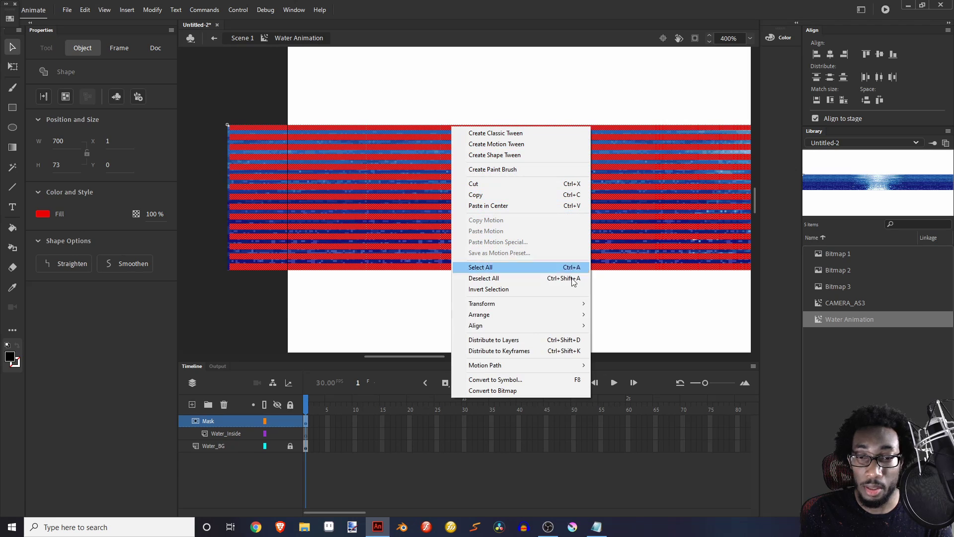
{"action": "left_click", "coordinate": [547, 378]}
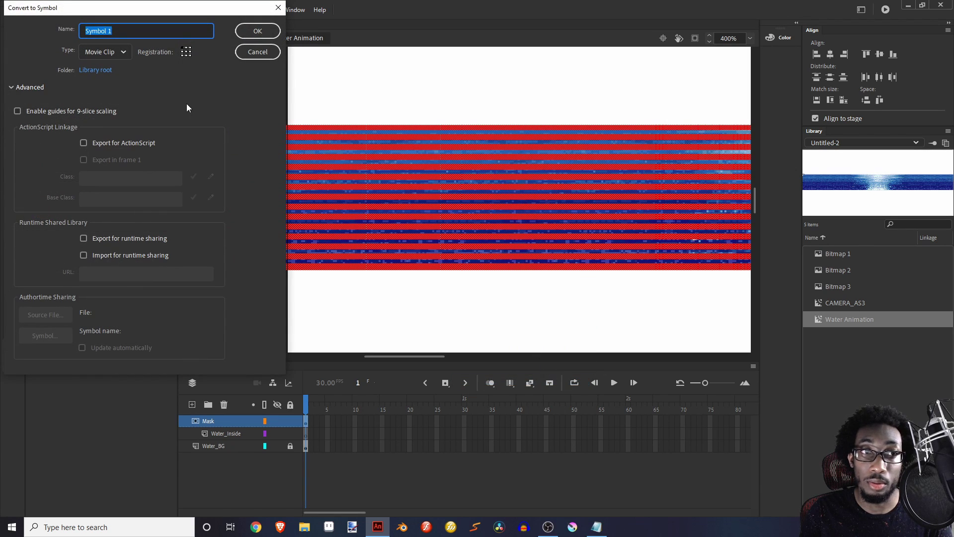
{"action": "type", "text": "Mask"}
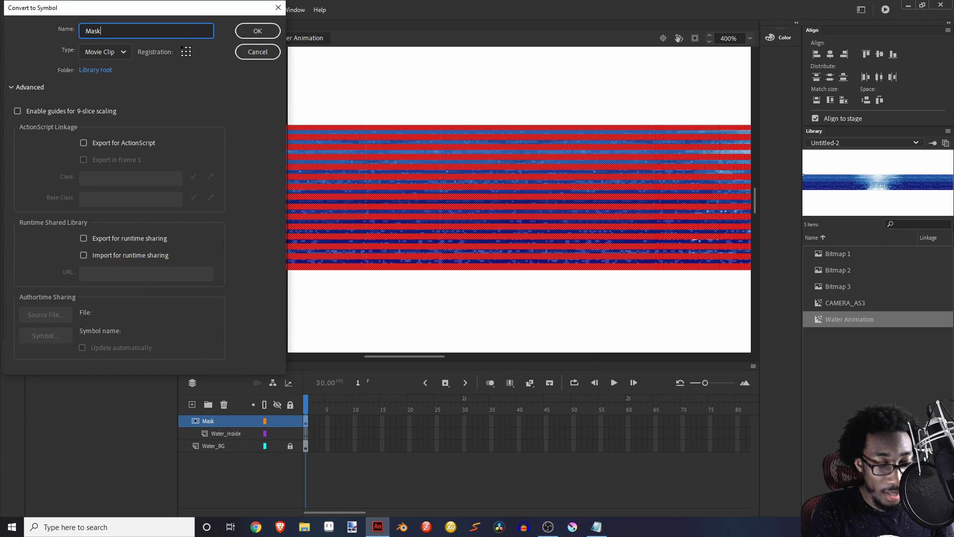
{"action": "key", "text": "Return"}
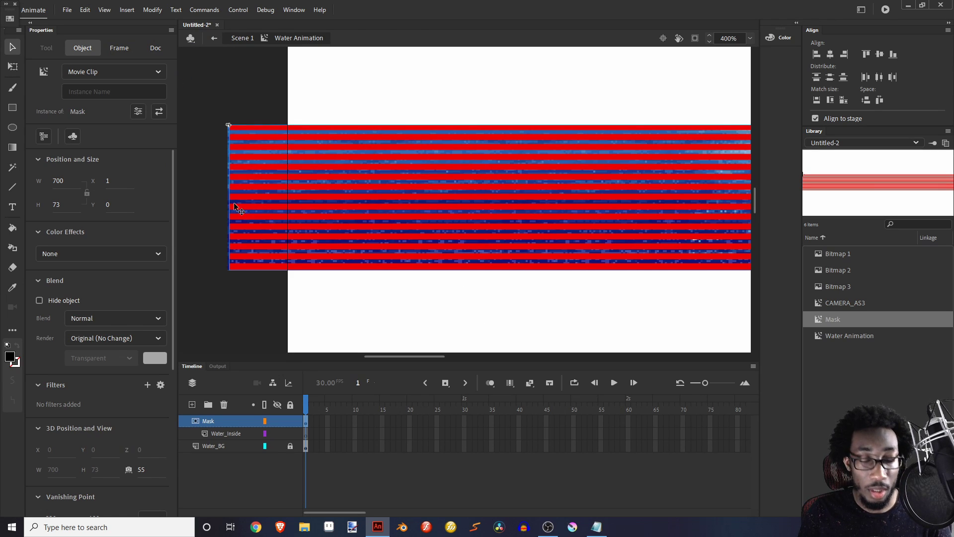
Select the Mask clip with Free Transform and zoom out to view the whole strip.
{"action": "left_click", "coordinate": [12, 67]}
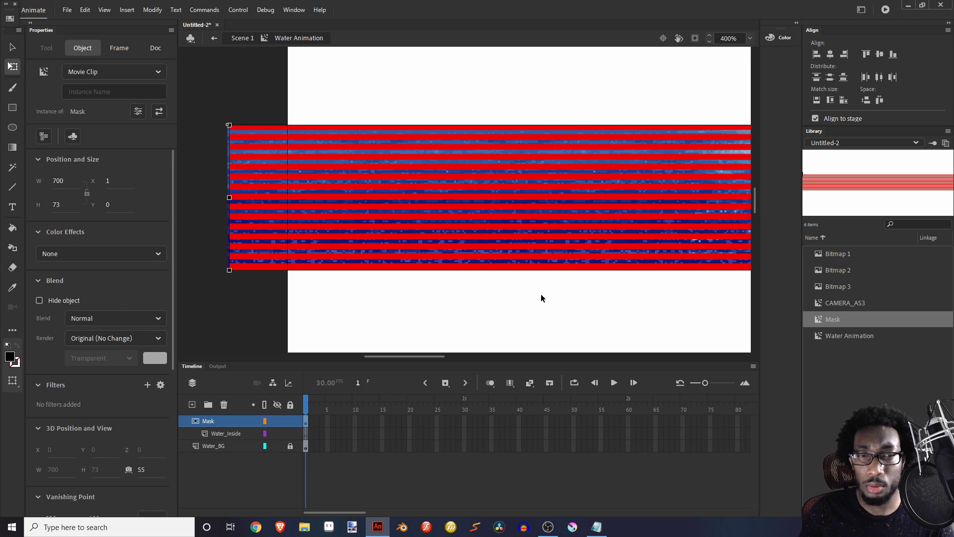
{"action": "left_click_drag", "start_coordinate": [396, 356], "coordinate": [446, 356]}
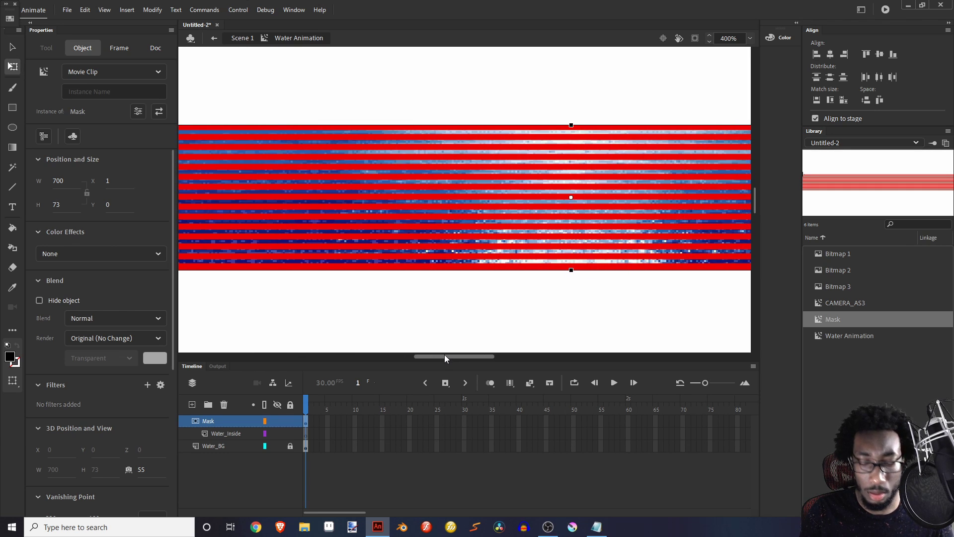
{"action": "key", "text": "ctrl+minus"}
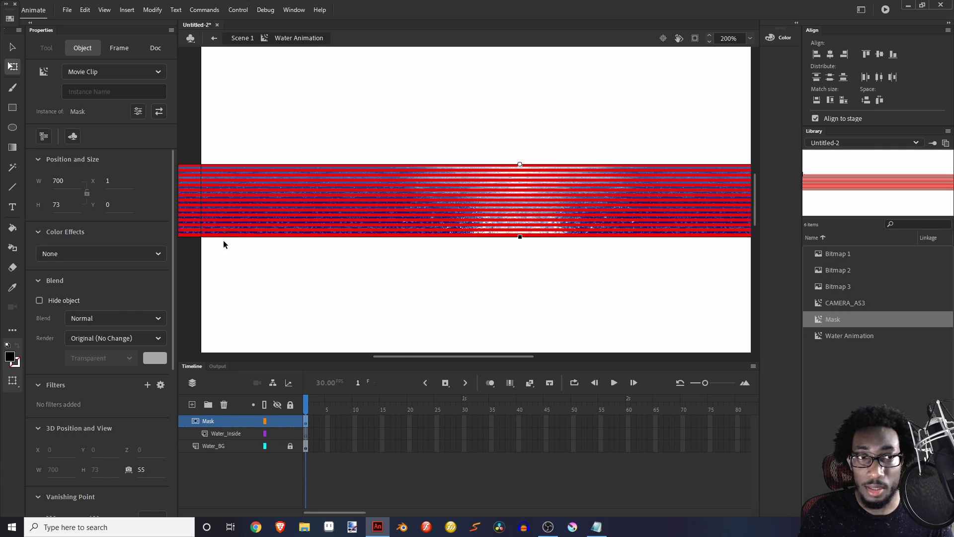
Lock and hide the Mask layer, then unlock the Water_BG layer.
{"action": "left_click", "coordinate": [290, 421]}
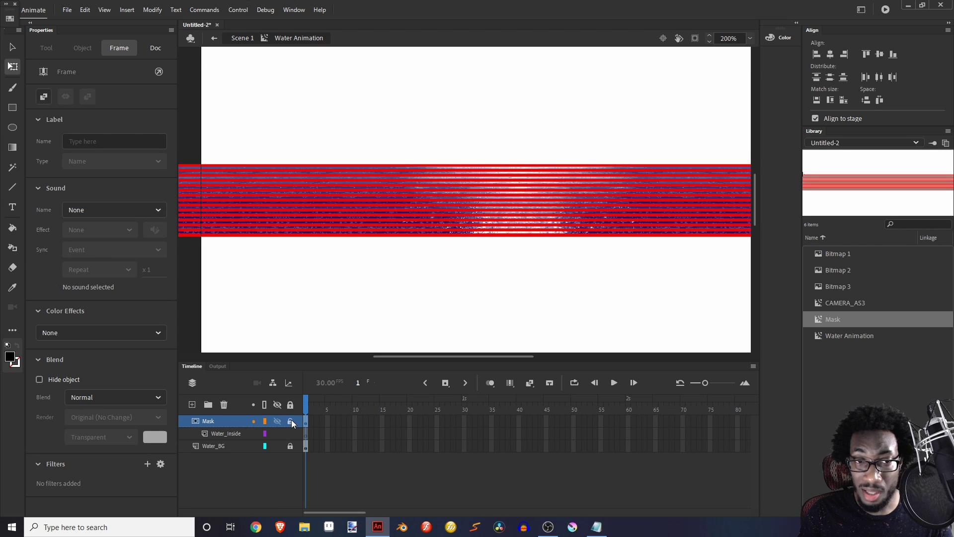
{"action": "left_click", "coordinate": [276, 420]}
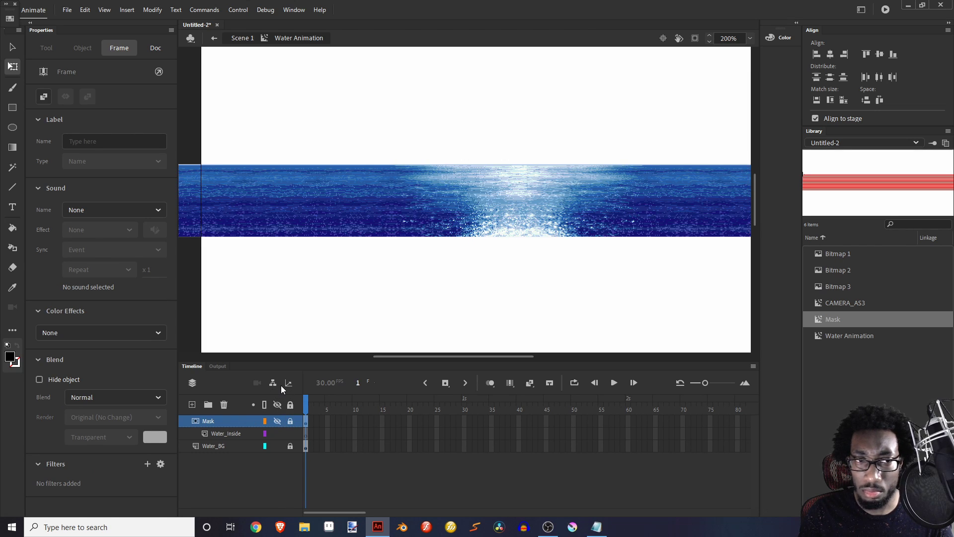
{"action": "left_click", "coordinate": [290, 445]}
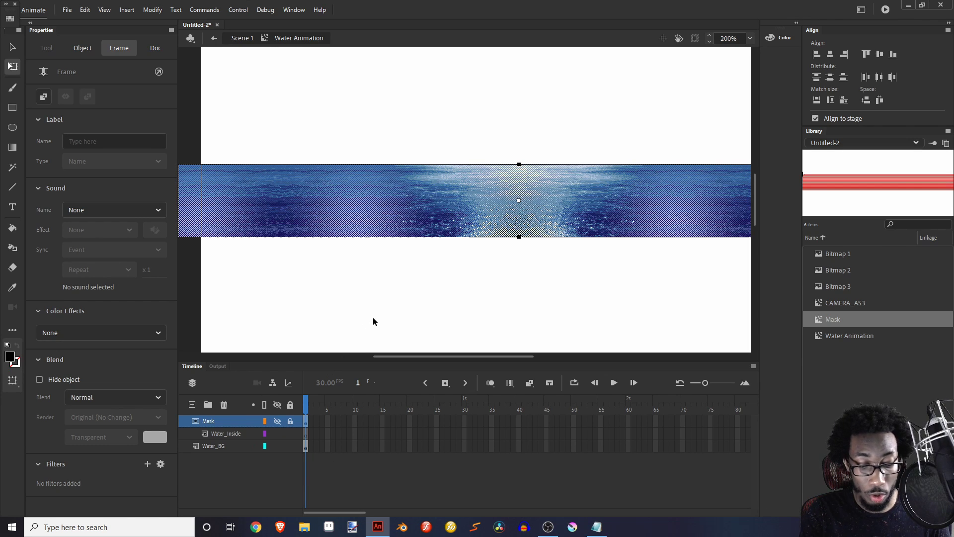
{"action": "key", "text": "ctrl+minus"}
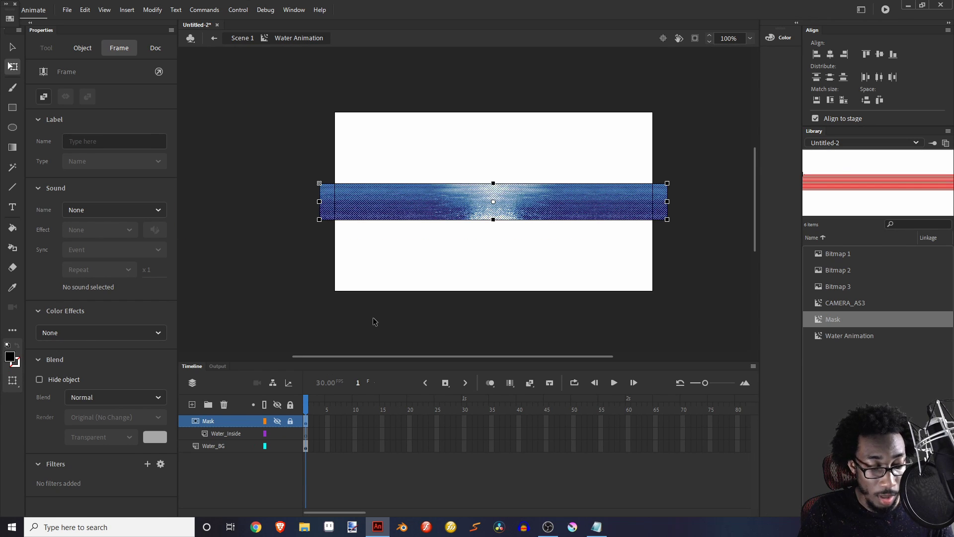
Copy the water background strip and paste it in place on the Water_Inside layer.
{"action": "key", "text": "Down"}
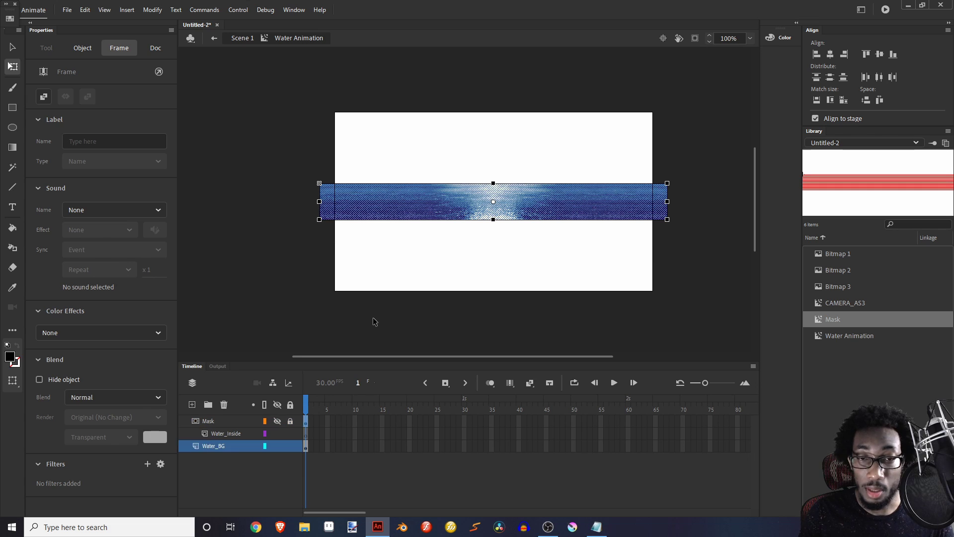
{"action": "left_click", "coordinate": [305, 434]}
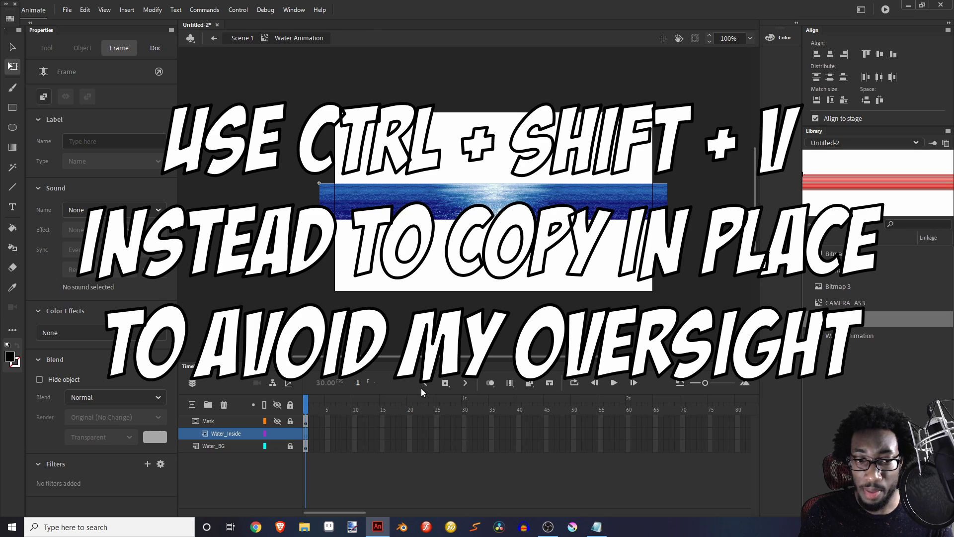
{"action": "key", "text": "ctrl+equal"}
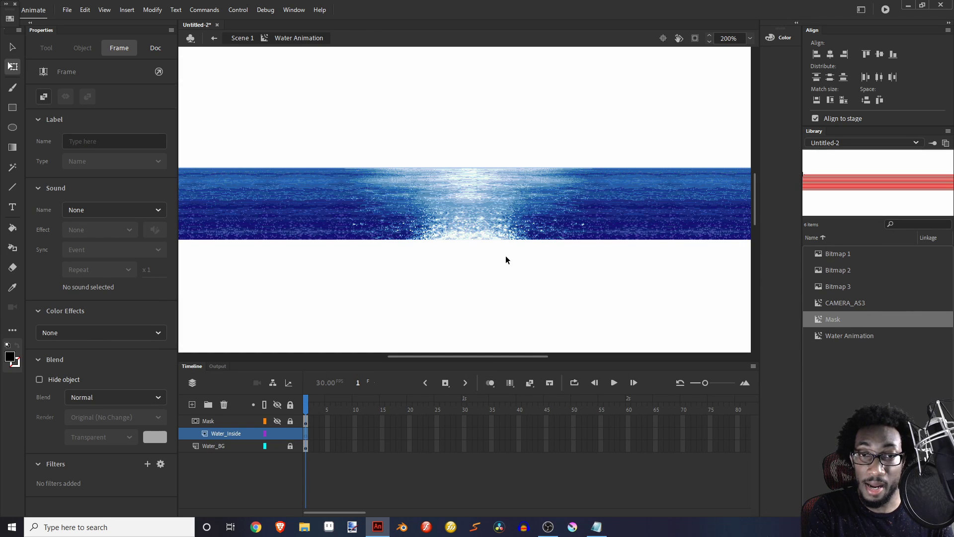
{"action": "key", "text": "ctrl+minus"}
{"action": "key", "text": "ctrl+a"}
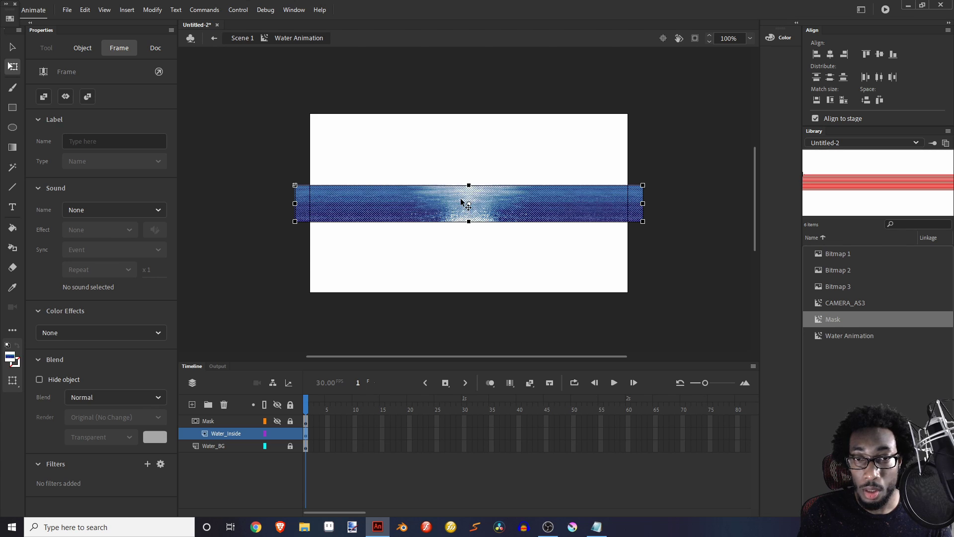
Move the water shape's pivot to its top edge and shorten it from the bottom to about 66 px.
{"action": "left_click_drag", "start_coordinate": [470, 206], "coordinate": [468, 186]}
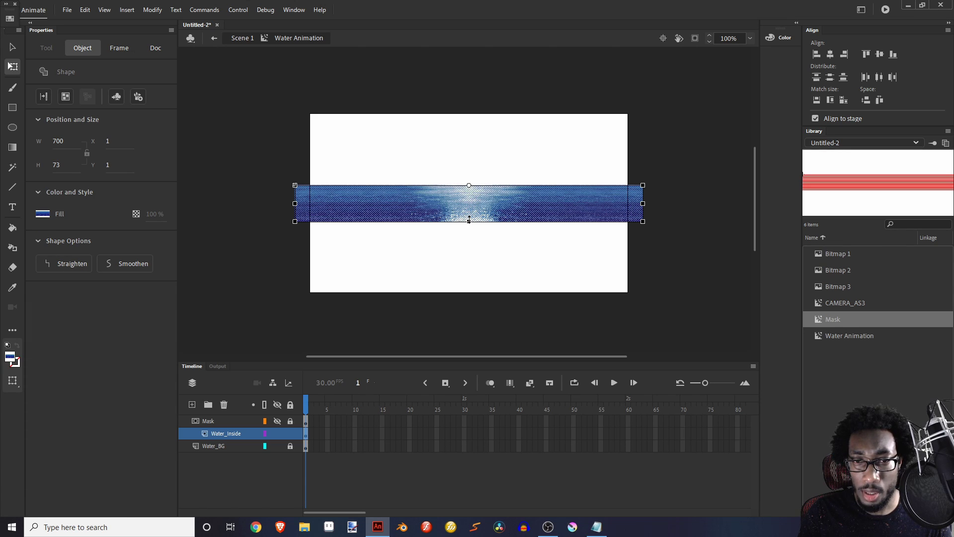
{"action": "left_click_drag", "start_coordinate": [469, 220], "coordinate": [469, 222]}
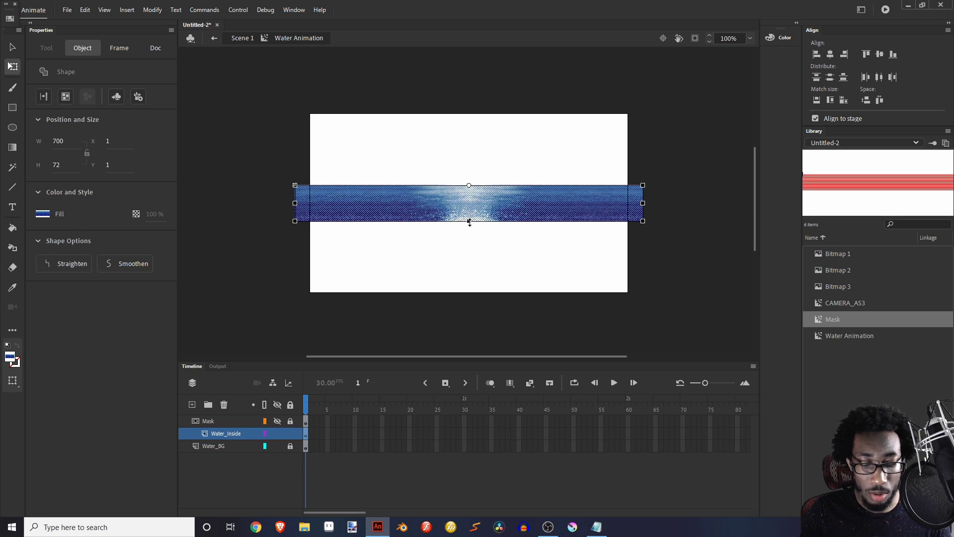
{"action": "key", "text": "ctrl+="}
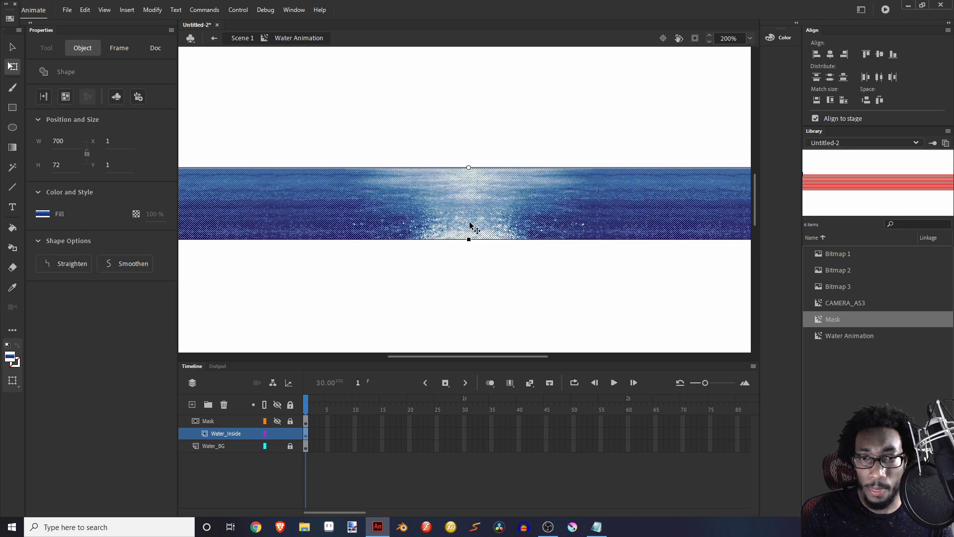
{"action": "left_click_drag", "start_coordinate": [468, 239], "coordinate": [467, 233]}
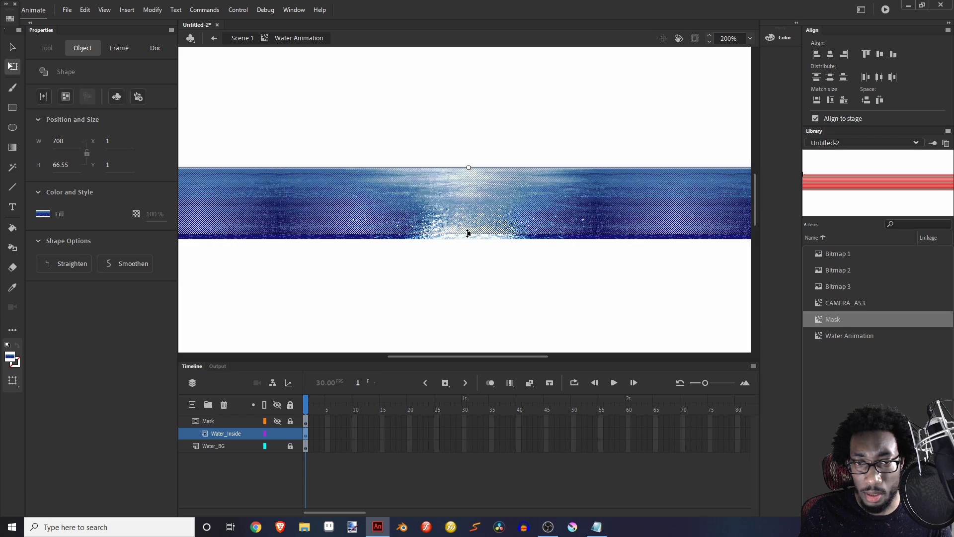
{"action": "left_click_drag", "start_coordinate": [468, 233], "coordinate": [468, 233]}
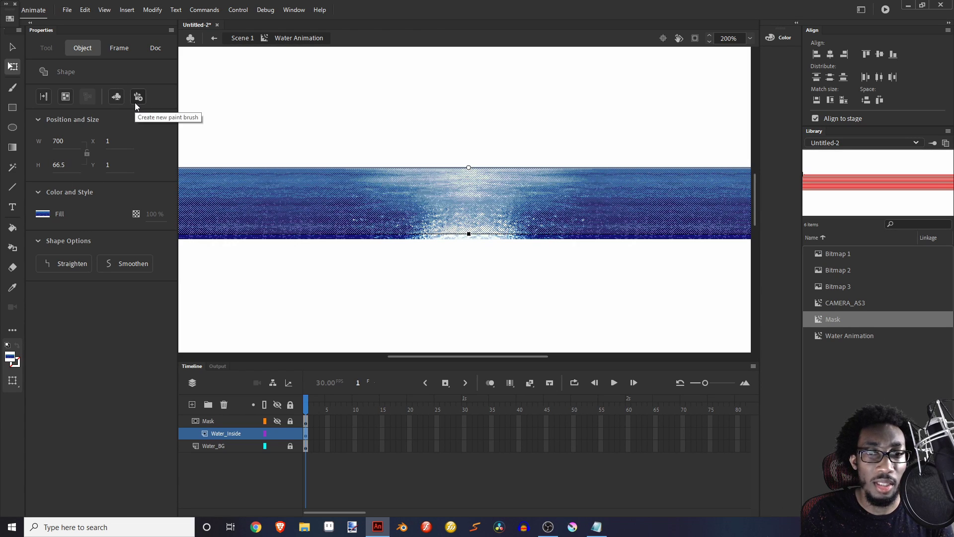
Turn off snapping, set the height to 69.05, reset the pivot, and return to Scene 1.
{"action": "left_click", "coordinate": [155, 48]}
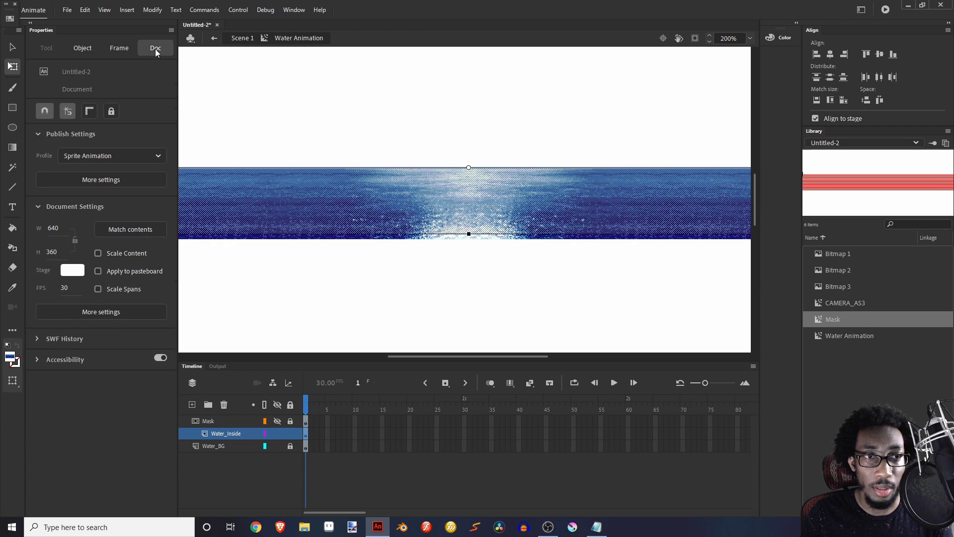
{"action": "left_click", "coordinate": [68, 110]}
{"action": "left_click", "coordinate": [45, 111]}
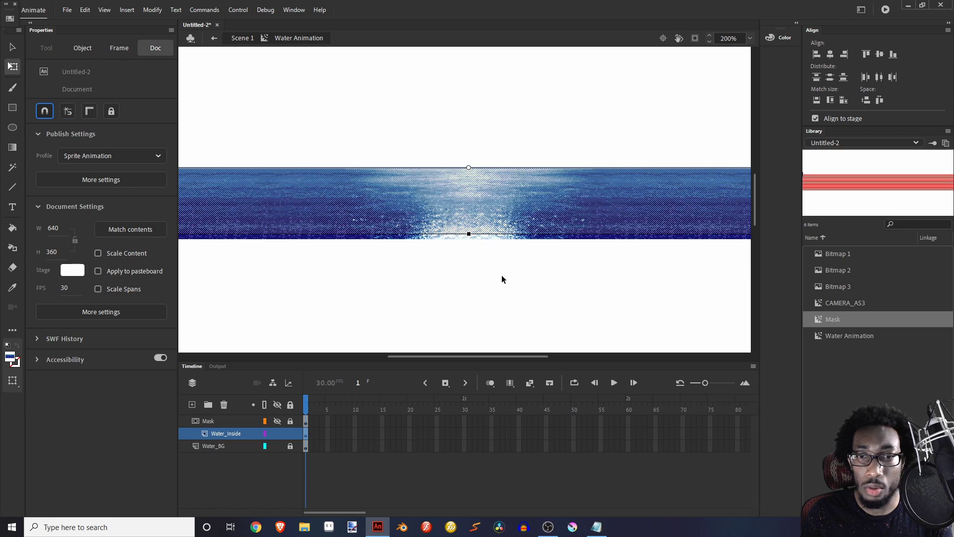
{"action": "left_click", "coordinate": [469, 237]}
{"action": "left_click_drag", "start_coordinate": [469, 237], "coordinate": [468, 237]}
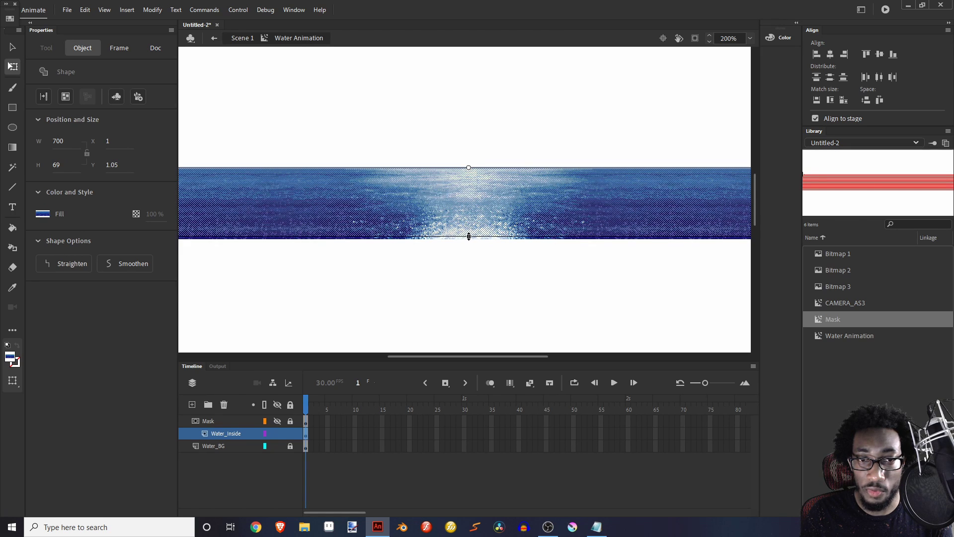
{"action": "left_click_drag", "start_coordinate": [468, 236], "coordinate": [468, 236]}
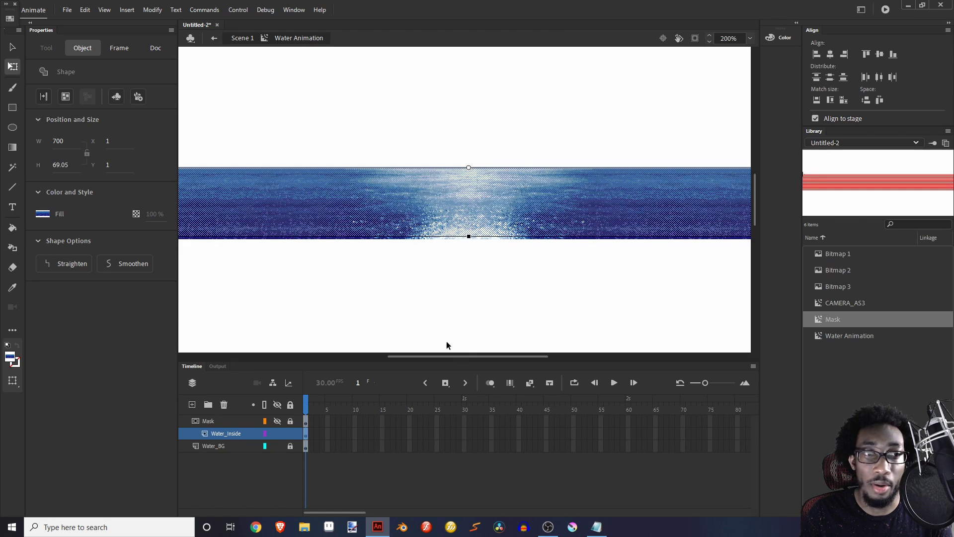
{"action": "double_click", "coordinate": [468, 169]}
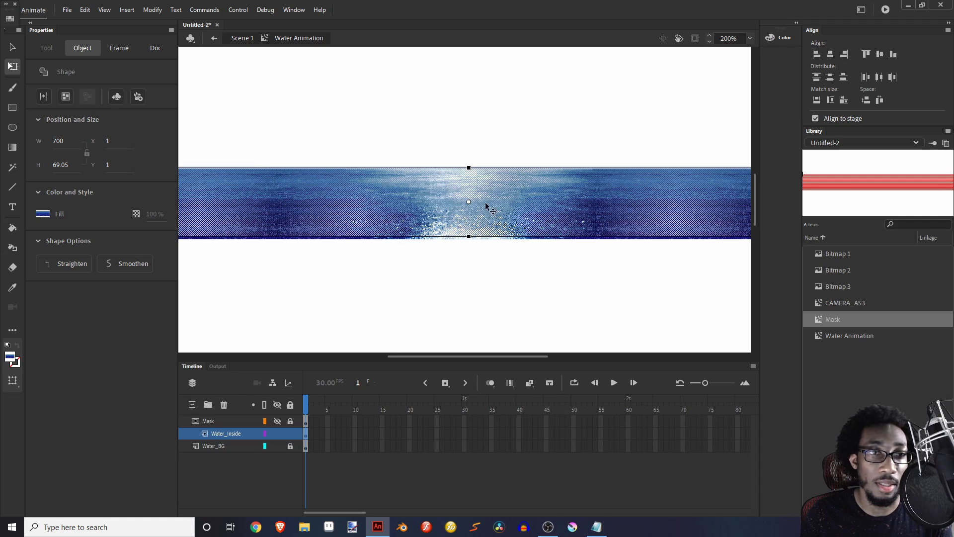
{"action": "left_click", "coordinate": [214, 39]}
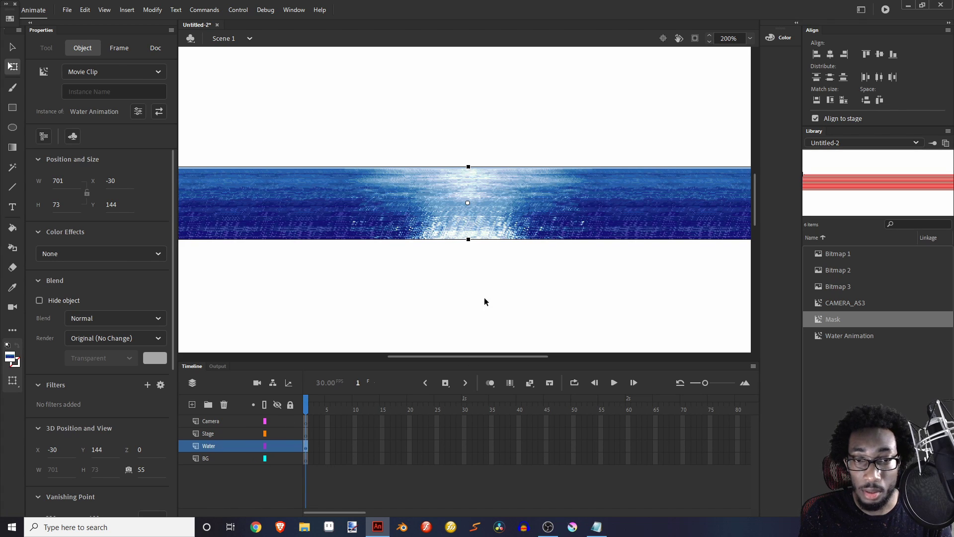
Re-enter the Water Animation symbol, then unlock and show the Mask layer.
{"action": "double_click", "coordinate": [520, 219]}
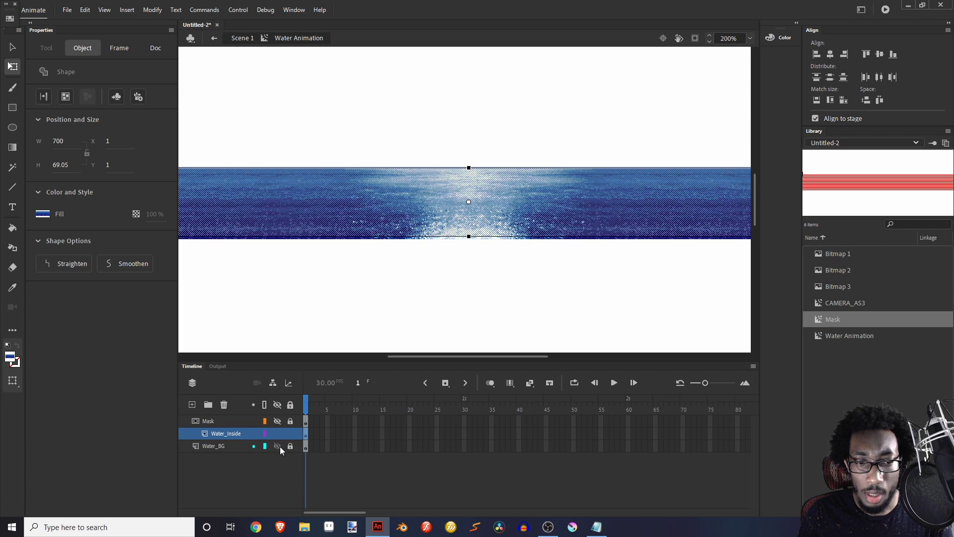
{"action": "left_click", "coordinate": [291, 421]}
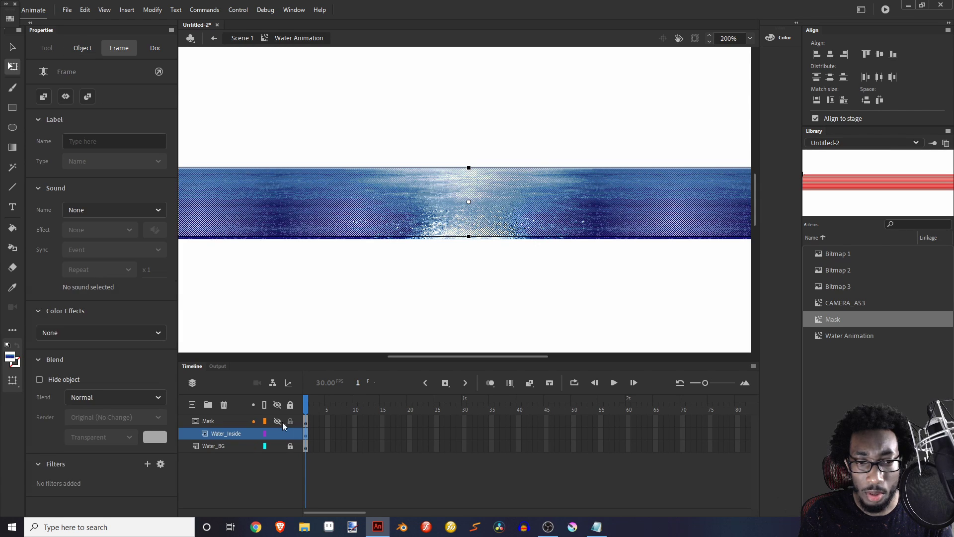
{"action": "left_click", "coordinate": [278, 422]}
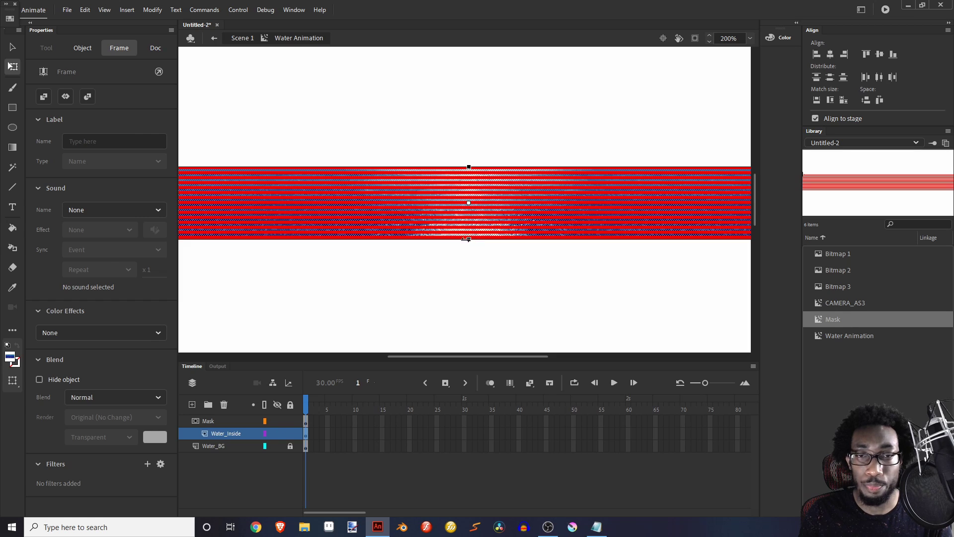
{"action": "left_click_drag", "start_coordinate": [469, 356], "coordinate": [467, 356]}
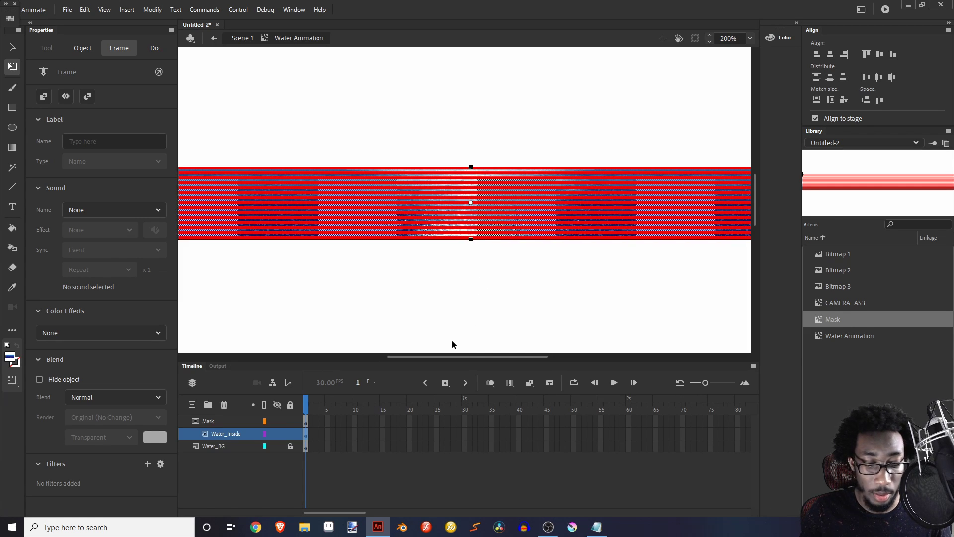
{"action": "key", "text": "ctrl+minus"}
{"action": "key", "text": "ctrl+equal"}
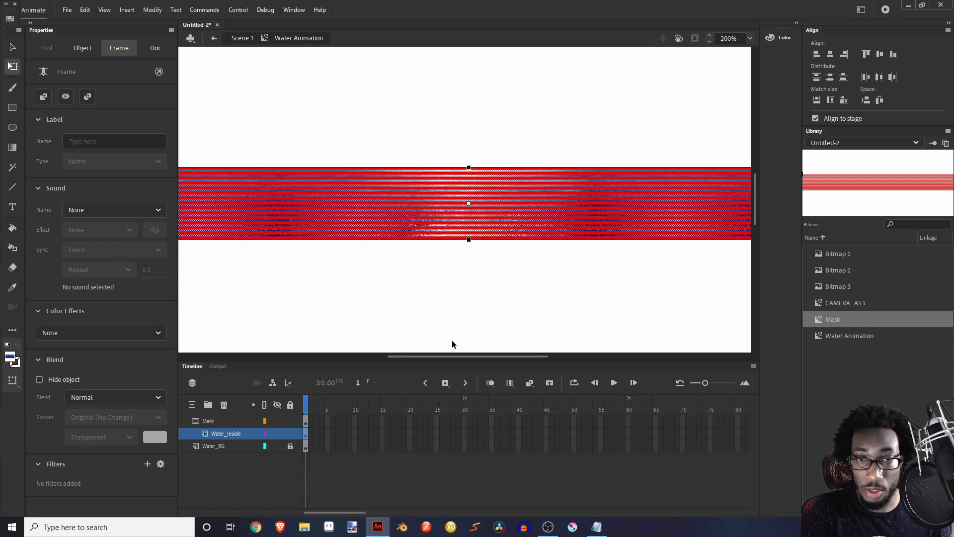
{"action": "key", "text": "ctrl+minus"}
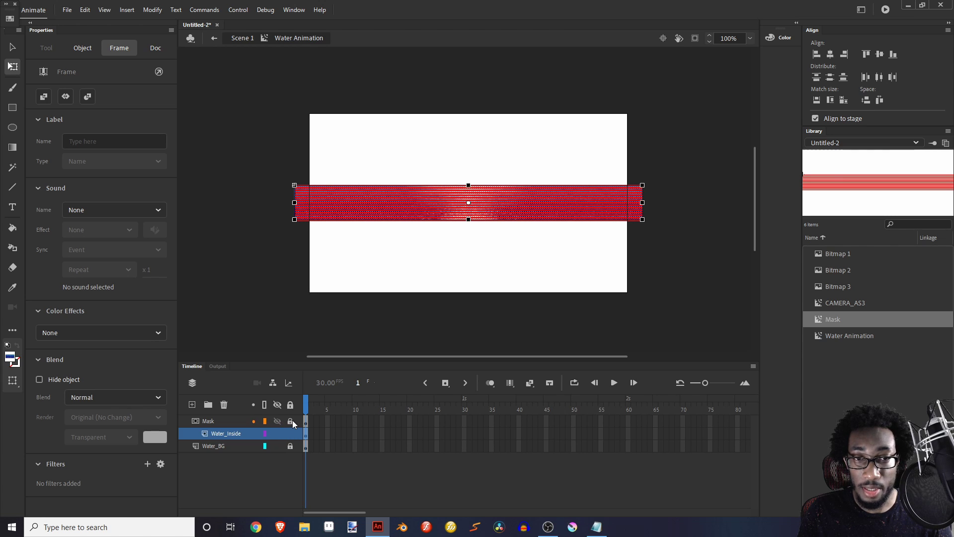
Lock Water_Inside, zoom to 200%, unlock Mask and display it as outlines.
{"action": "left_click", "coordinate": [291, 434]}
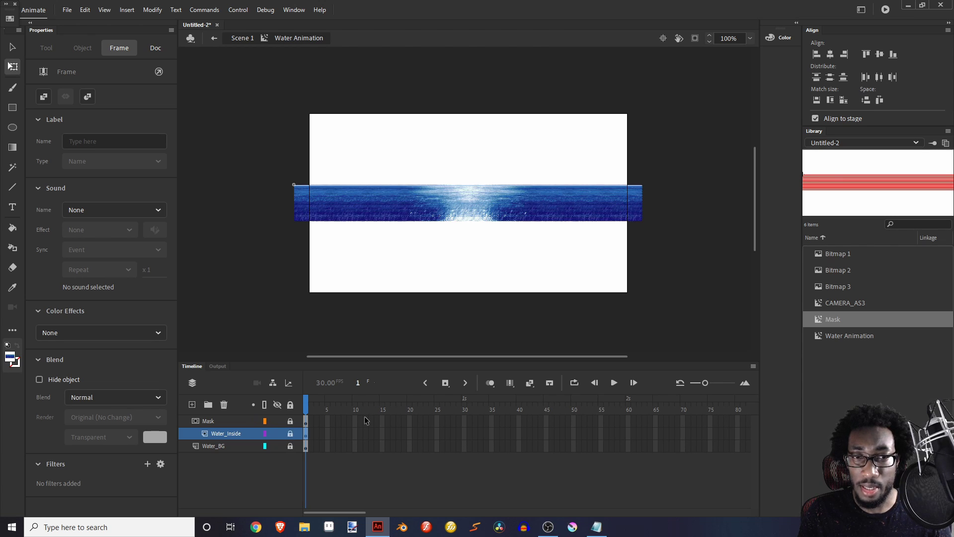
{"action": "key", "text": "ctrl+equal"}
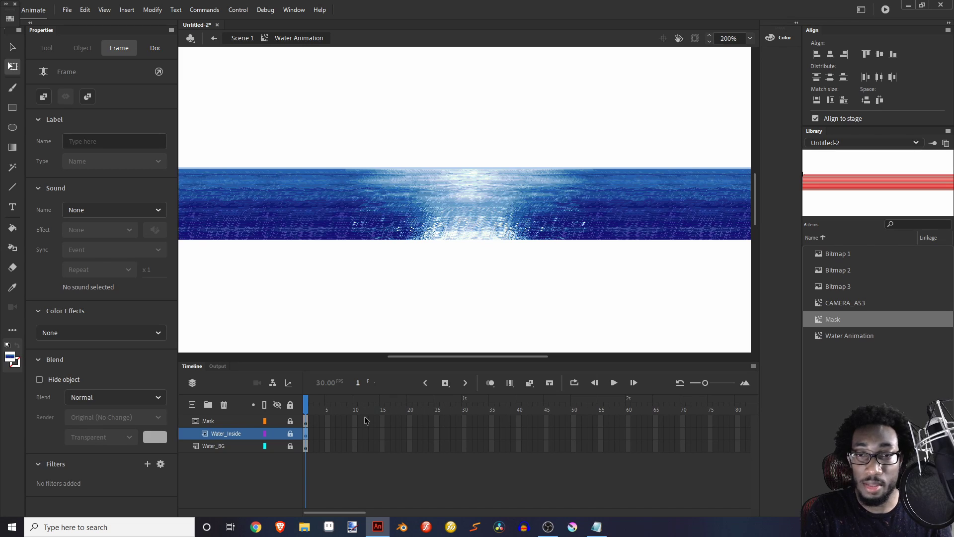
{"action": "left_click", "coordinate": [290, 421]}
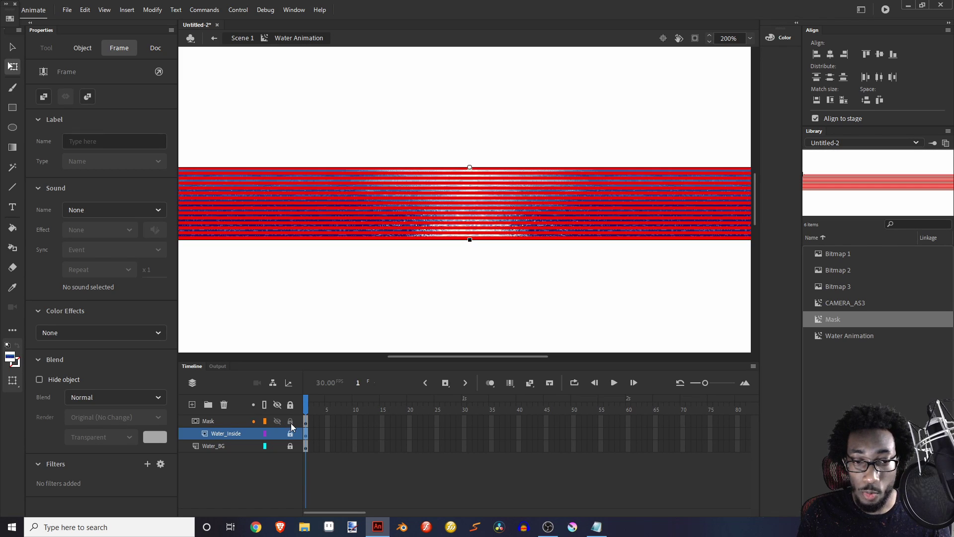
{"action": "left_click", "coordinate": [265, 420]}
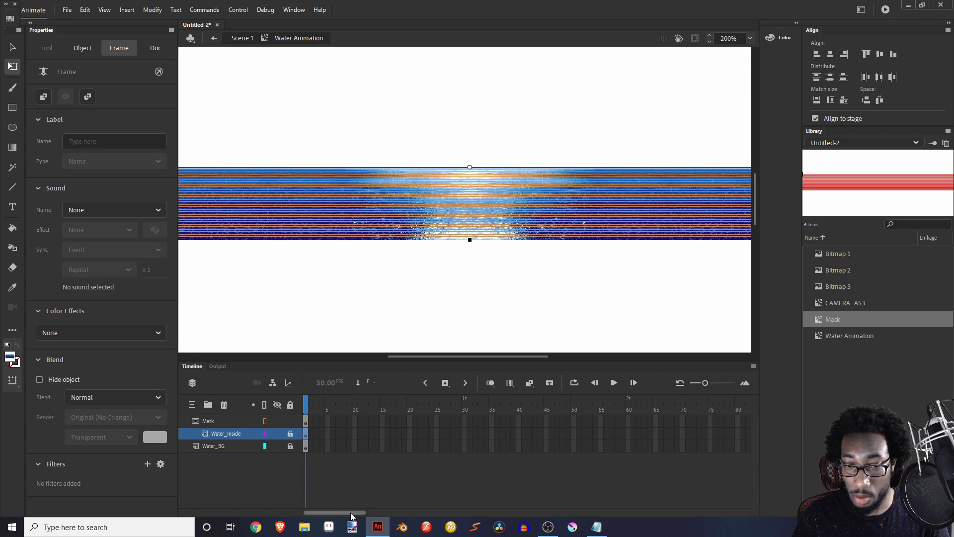
Add a classic tween across frames 1–125 on the Mask layer and show stripes filled again.
{"action": "left_click_drag", "start_coordinate": [350, 513], "coordinate": [405, 520]}
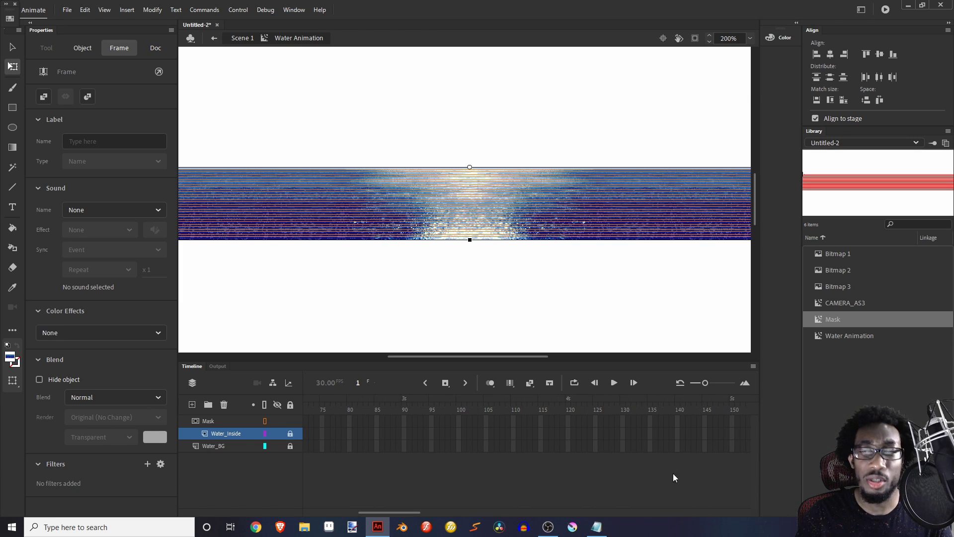
{"action": "left_click", "coordinate": [595, 446]}
{"action": "left_click", "coordinate": [595, 395]}
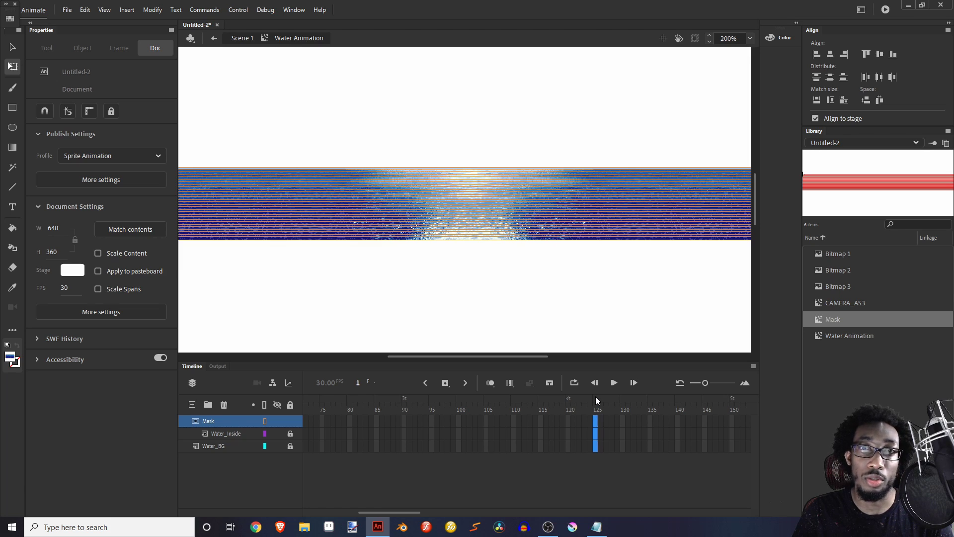
{"action": "left_click_drag", "start_coordinate": [596, 445], "coordinate": [304, 420]}
{"action": "mouse_move", "coordinate": [383, 512]}
{"action": "left_mouse_down"}
{"action": "mouse_move", "coordinate": [330, 506]}
{"action": "mouse_move", "coordinate": [377, 512]}
{"action": "left_mouse_up"}
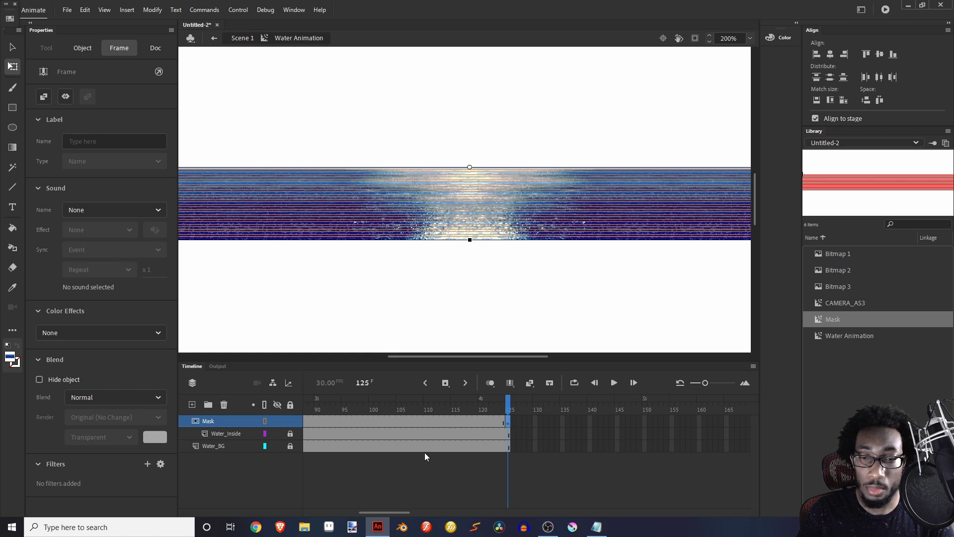
{"action": "left_click_drag", "start_coordinate": [395, 511], "coordinate": [380, 503]}
{"action": "right_click", "coordinate": [415, 422]}
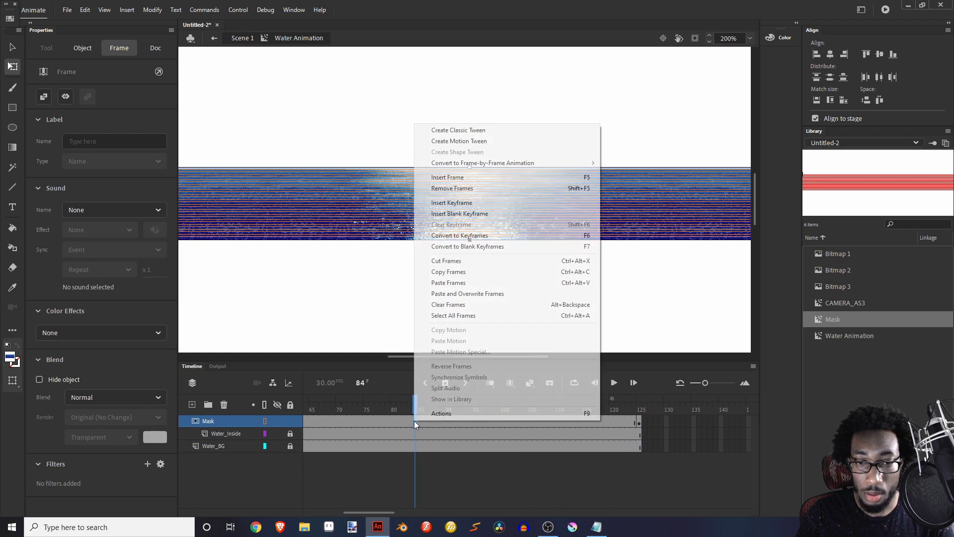
{"action": "left_click", "coordinate": [482, 132]}
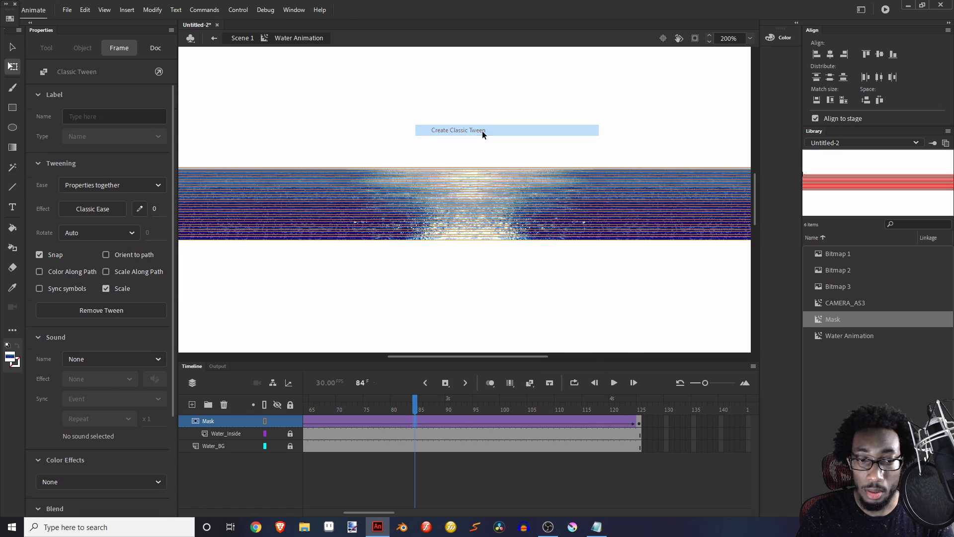
{"action": "left_click", "coordinate": [265, 420]}
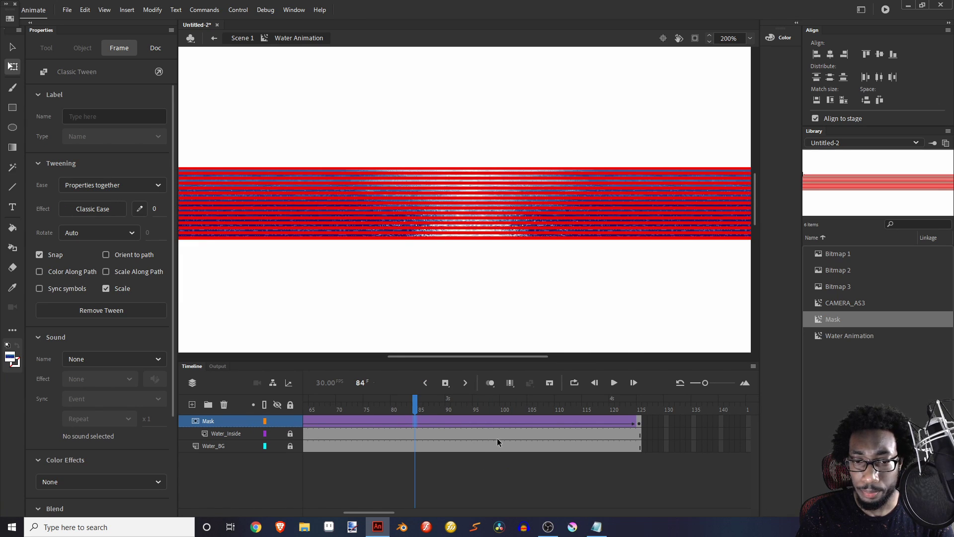
Stretch the stripe mask taller at frame 125, then scrub and play to check the tween.
{"action": "left_click", "coordinate": [639, 423]}
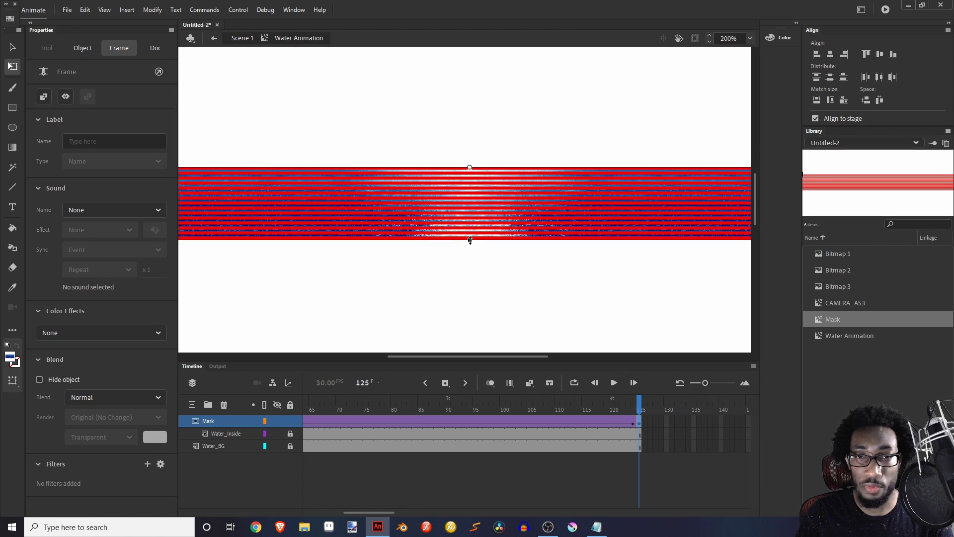
{"action": "left_click_drag", "start_coordinate": [470, 241], "coordinate": [478, 292]}
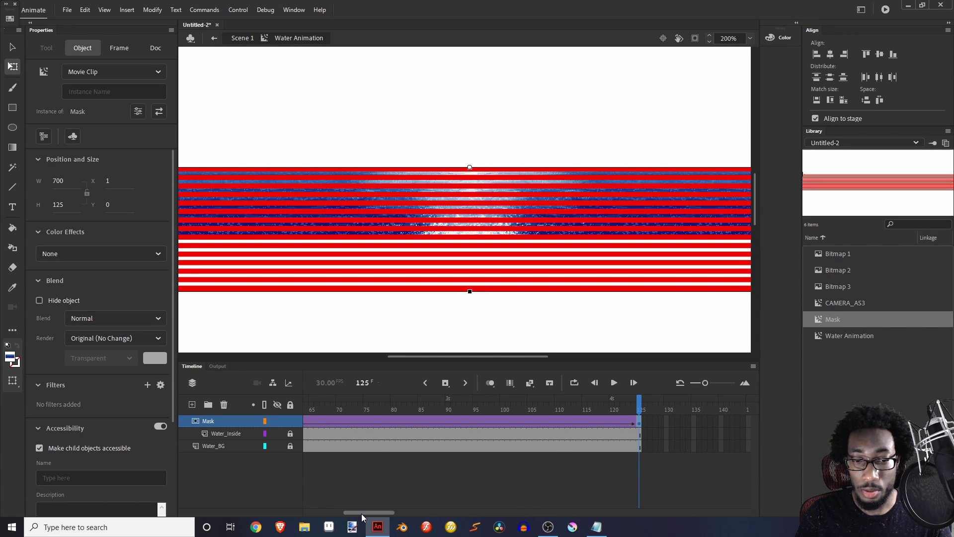
{"action": "left_click_drag", "start_coordinate": [366, 512], "coordinate": [325, 512]}
{"action": "left_click", "coordinate": [305, 410]}
{"action": "left_click_drag", "start_coordinate": [305, 410], "coordinate": [788, 448]}
{"action": "key", "text": "Return"}
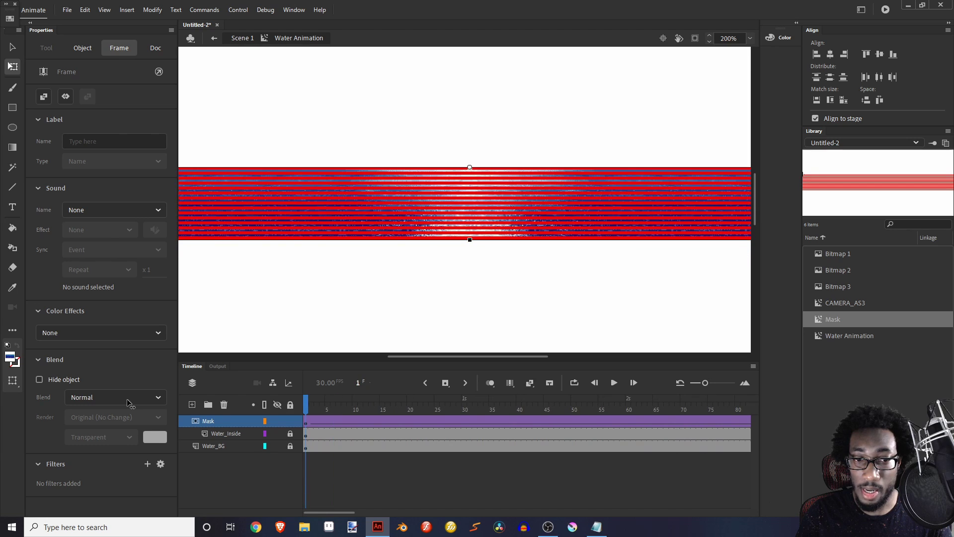
Lock the Mask layer, play the masked water animation, rewind to frame 1, and select Water_Inside.
{"action": "left_click", "coordinate": [290, 421]}
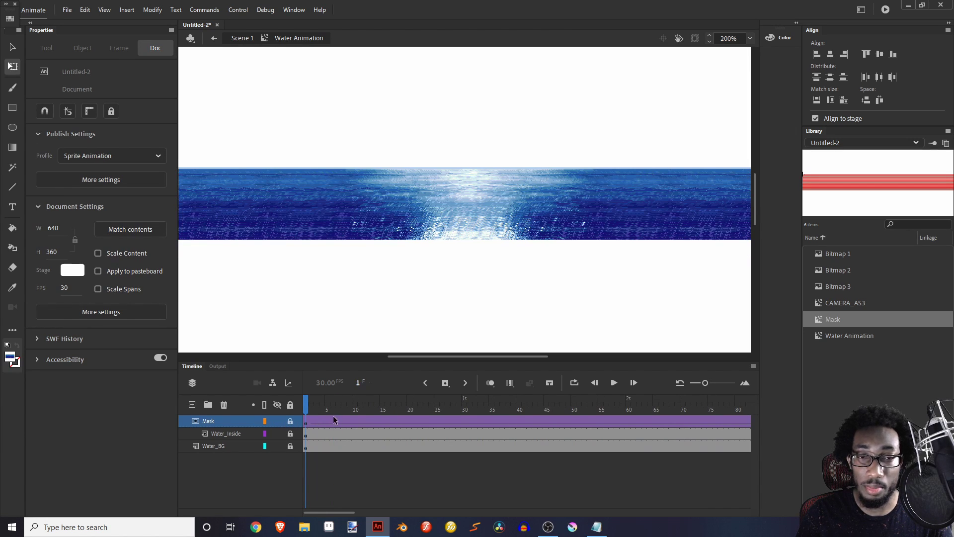
{"action": "left_click_drag", "start_coordinate": [299, 408], "coordinate": [172, 389]}
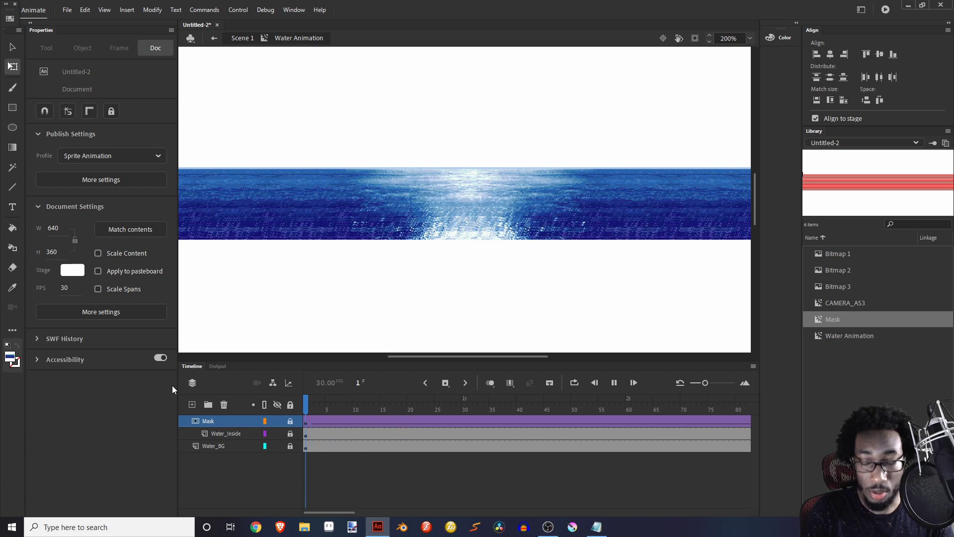
{"action": "key", "text": "Return"}
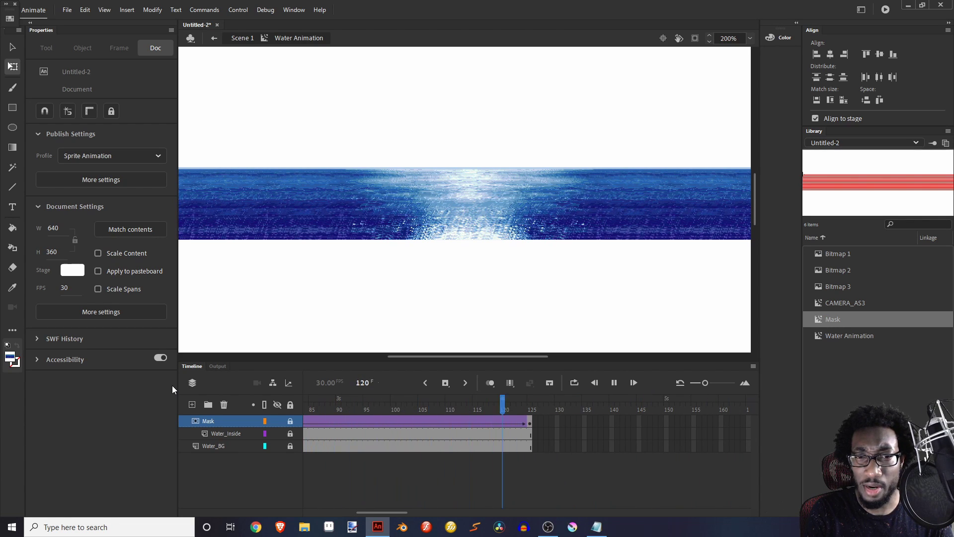
{"action": "key", "text": "shift+comma"}
{"action": "left_click", "coordinate": [226, 433]}
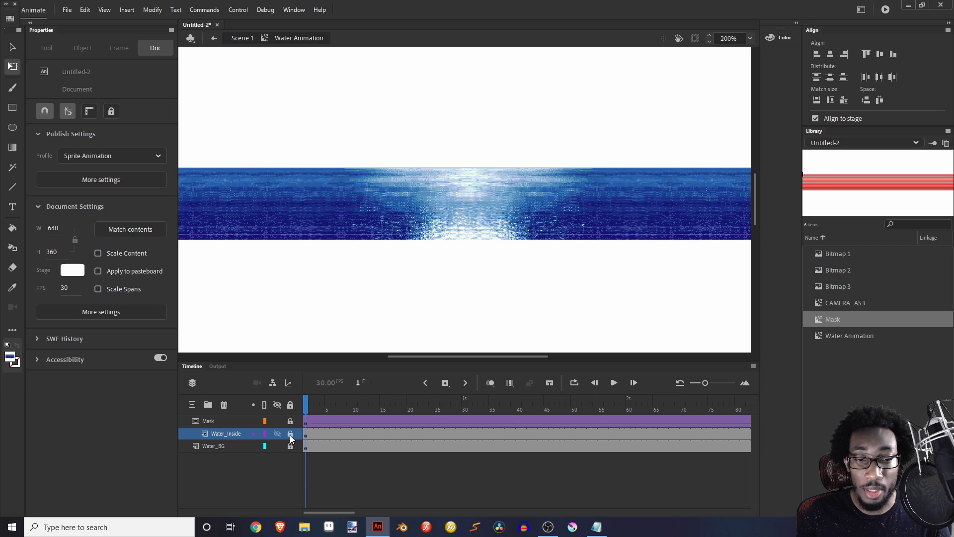
{"action": "left_click", "coordinate": [290, 433]}
{"action": "left_click", "coordinate": [290, 422]}
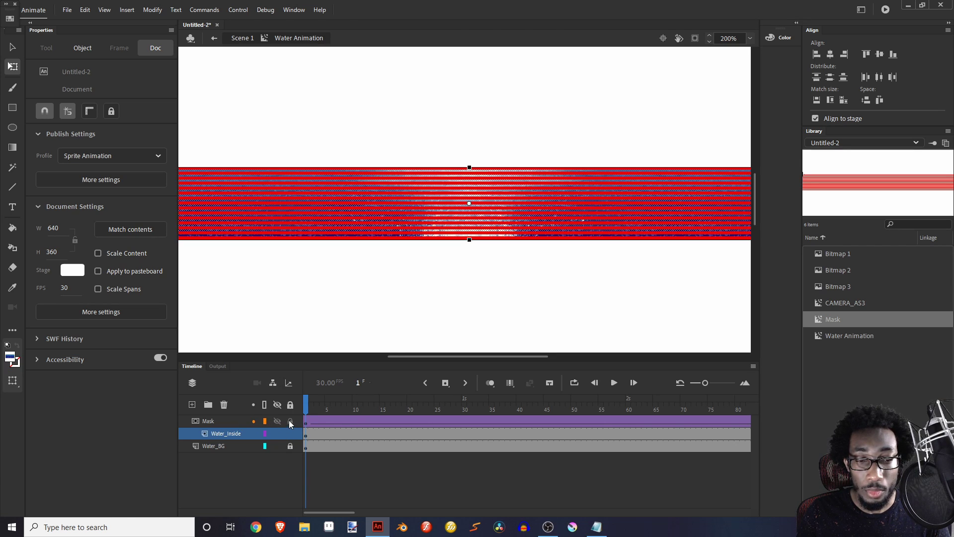
{"action": "left_click", "coordinate": [276, 421]}
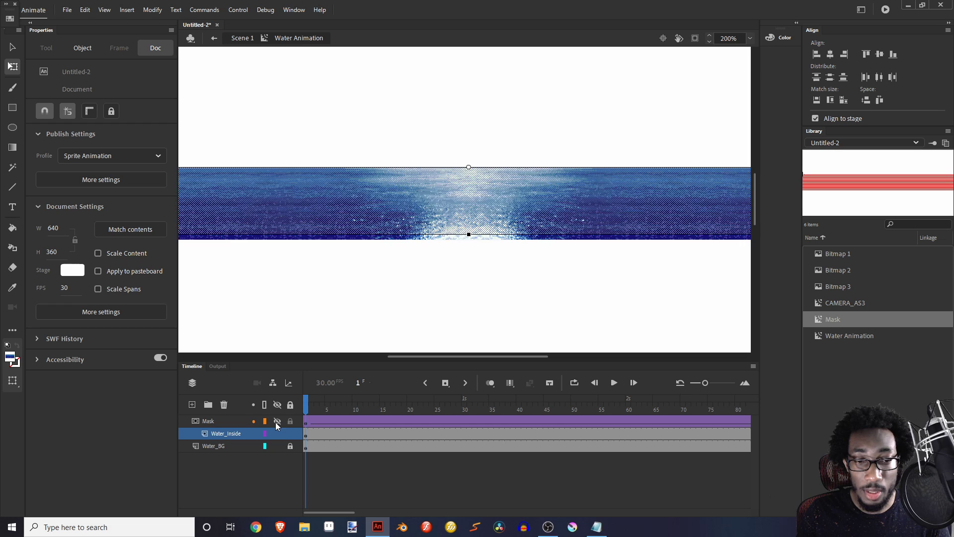
{"action": "left_click", "coordinate": [305, 435]}
{"action": "key", "text": "ctrl+minus"}
{"action": "key", "text": "ctrl+minus"}
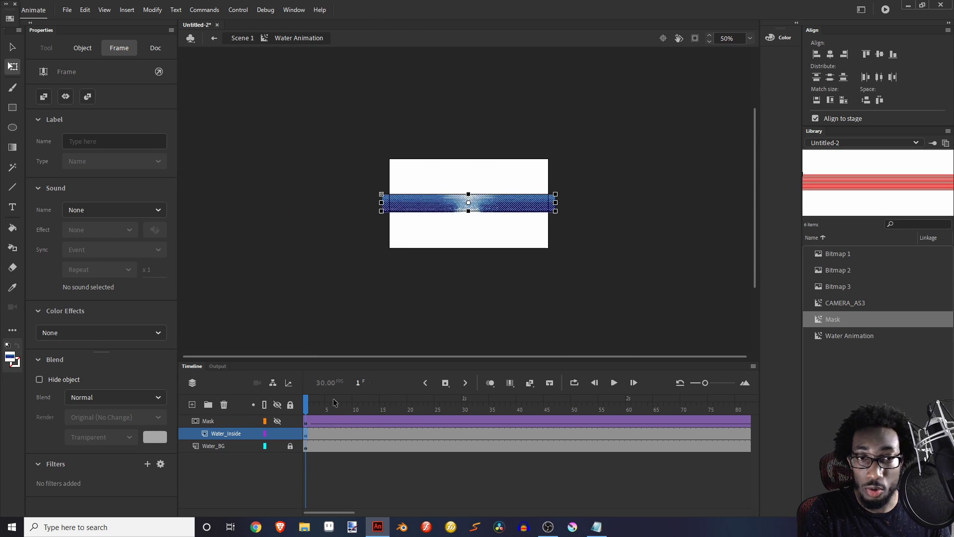
{"action": "key", "text": "ctrl+equal"}
{"action": "key", "text": "ctrl+equal"}
{"action": "key", "text": "ctrl+minus"}
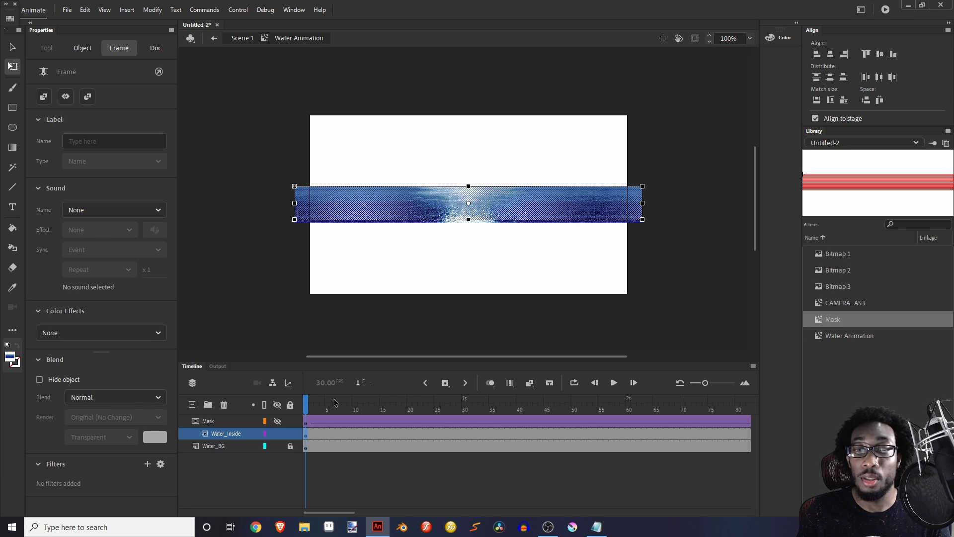
{"action": "key", "text": "ctrl+equal"}
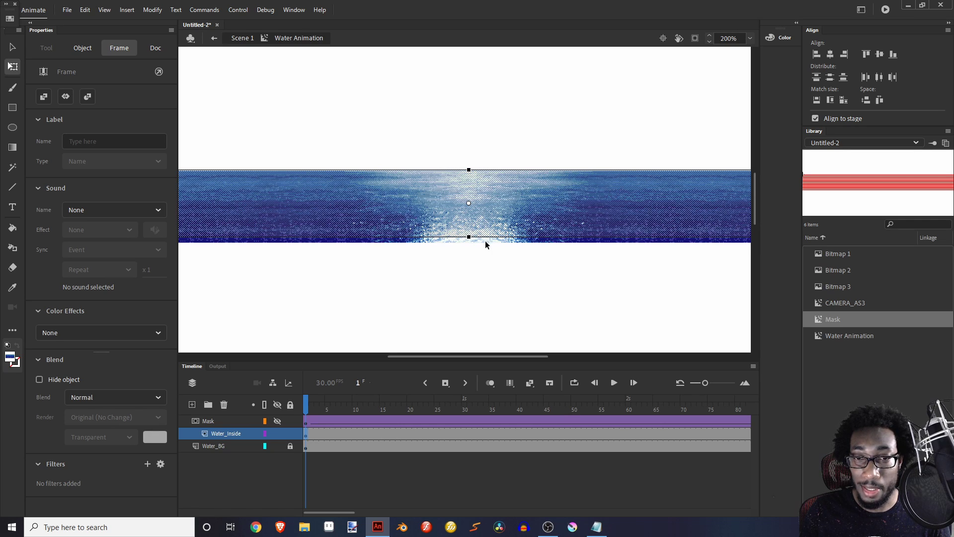
{"action": "left_click", "coordinate": [291, 432]}
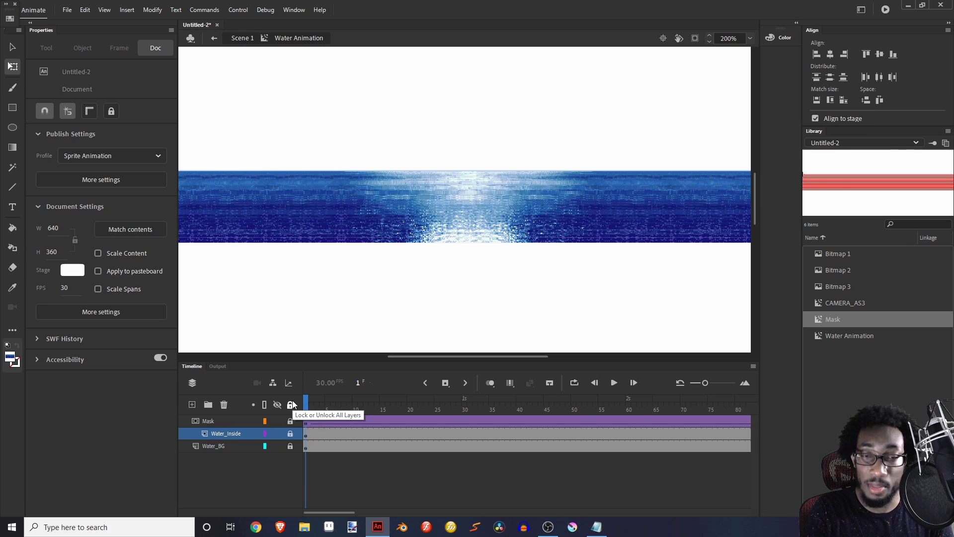
Play the masked water animation and jump to frame 125 at its end.
{"action": "key", "text": "Return"}
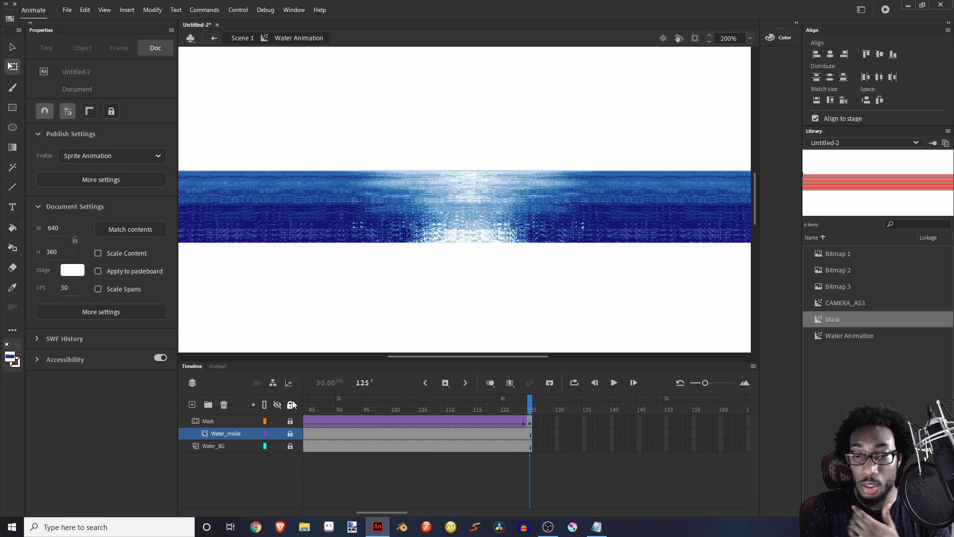
{"action": "key", "text": "Return"}
{"action": "key", "text": "Return"}
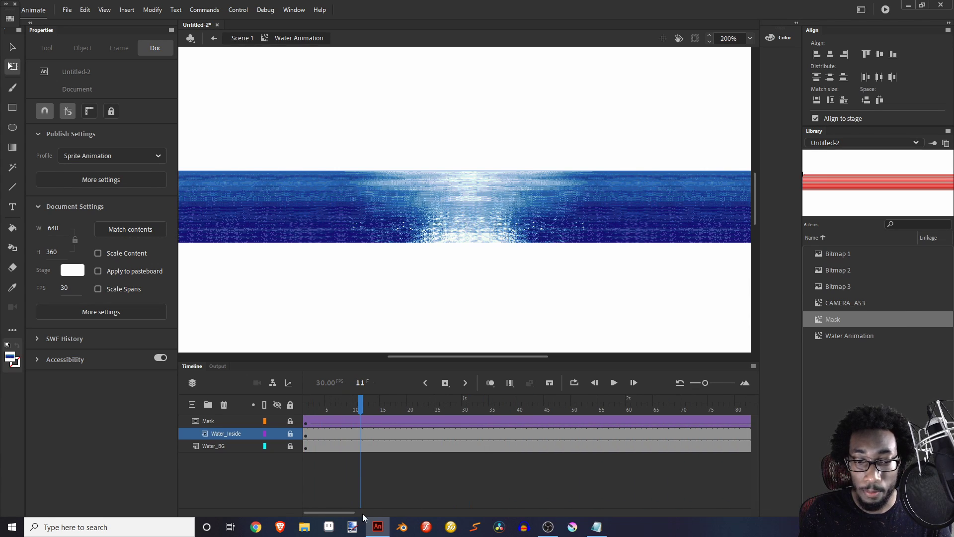
{"action": "left_click_drag", "start_coordinate": [343, 514], "coordinate": [413, 510]}
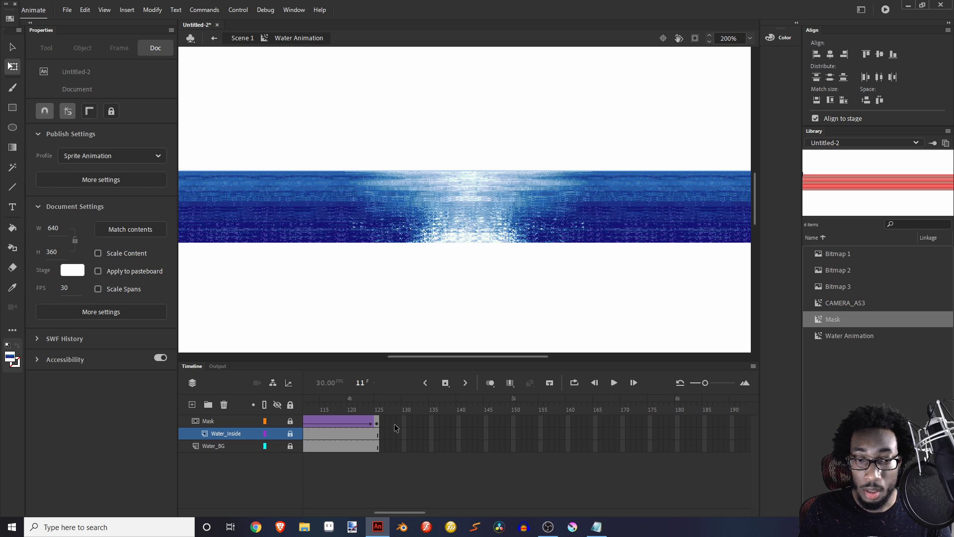
{"action": "left_click", "coordinate": [378, 429]}
{"action": "left_click", "coordinate": [376, 446]}
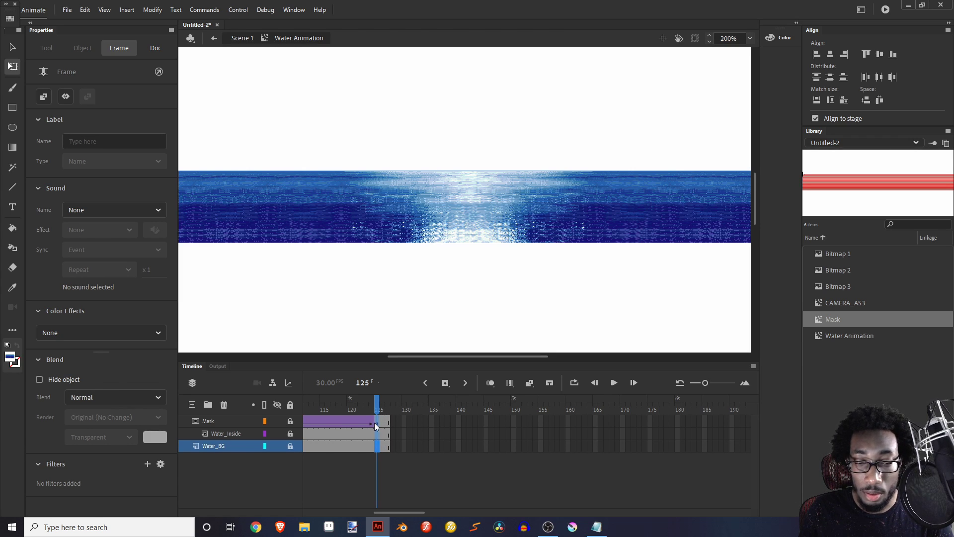
Insert a keyframe at frame 127 on the Mask layer with F6.
{"action": "left_click", "coordinate": [387, 427]}
{"action": "left_click", "coordinate": [387, 426]}
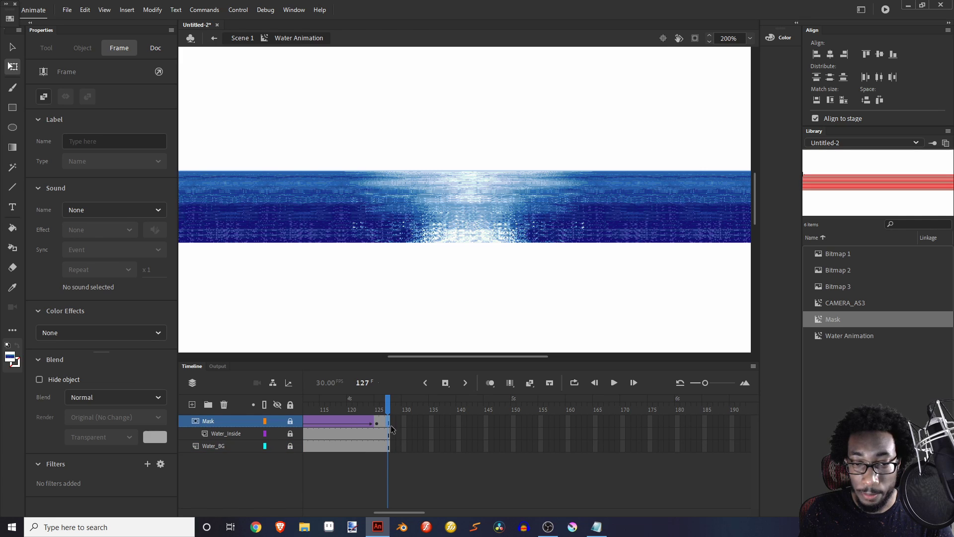
{"action": "key", "text": "F5"}
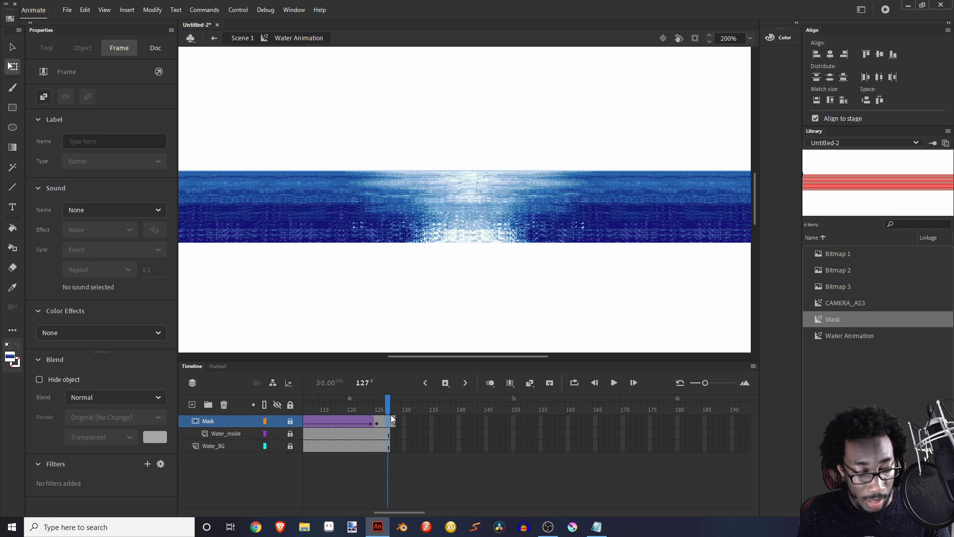
{"action": "key", "text": "ctrl+z"}
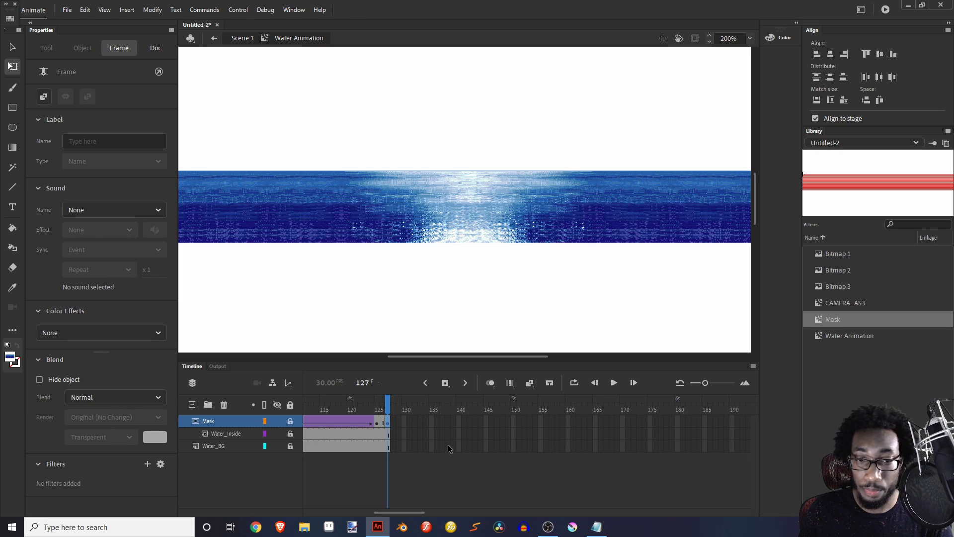
{"action": "key", "text": "F6"}
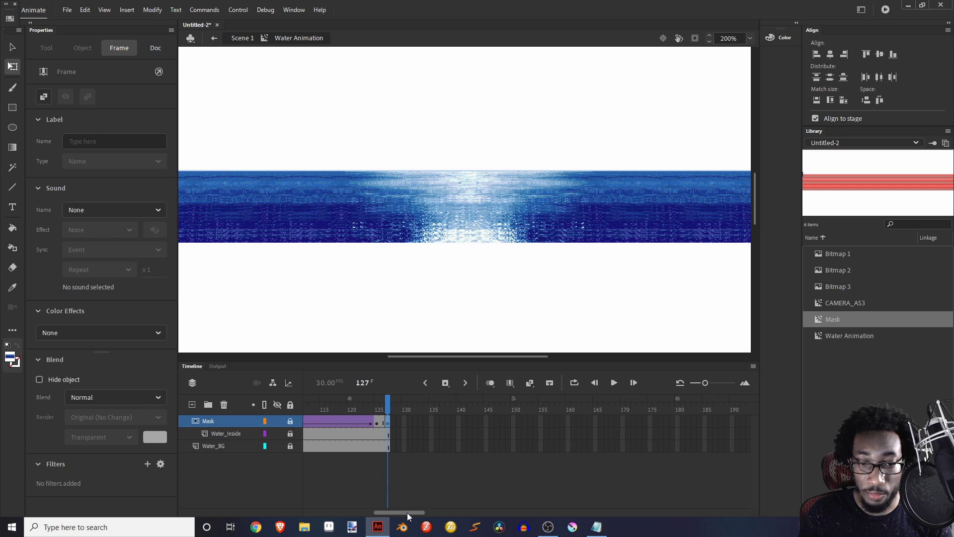
{"action": "left_click_drag", "start_coordinate": [407, 512], "coordinate": [476, 533]}
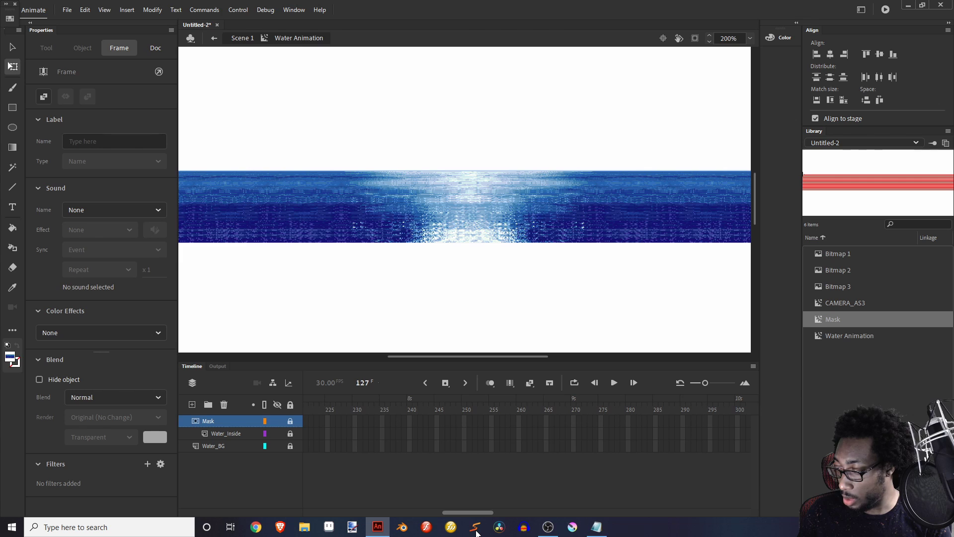
Extend the Mask, Water_Inside and Water_BG layers to frame 252 with F5.
{"action": "left_click_drag", "start_coordinate": [476, 533], "coordinate": [476, 533]}
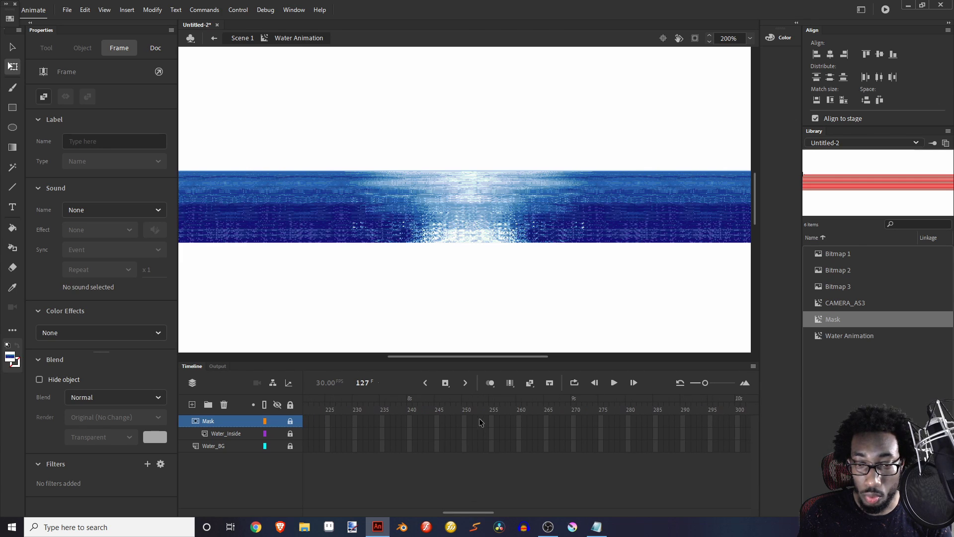
{"action": "left_click_drag", "start_coordinate": [475, 420], "coordinate": [473, 448]}
{"action": "key", "text": "F5"}
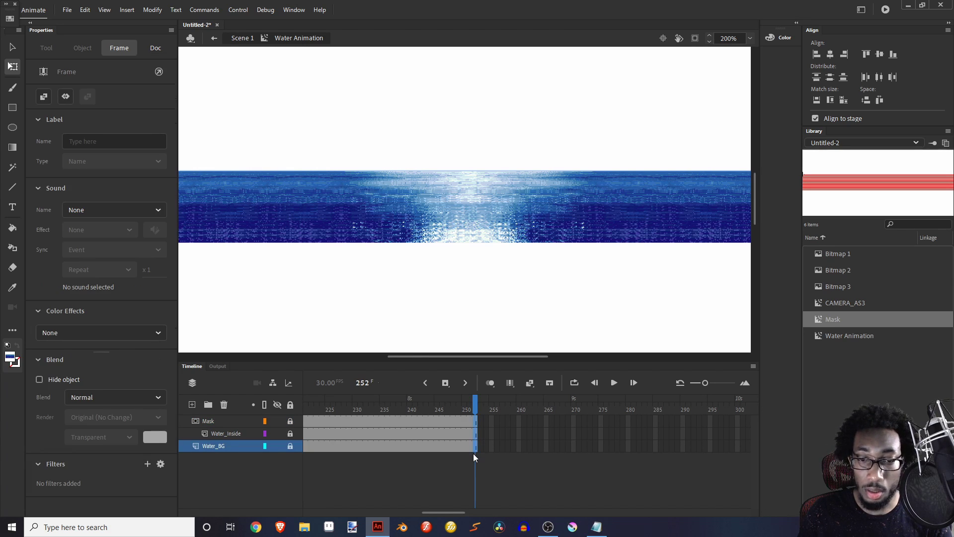
{"action": "left_click", "coordinate": [475, 422]}
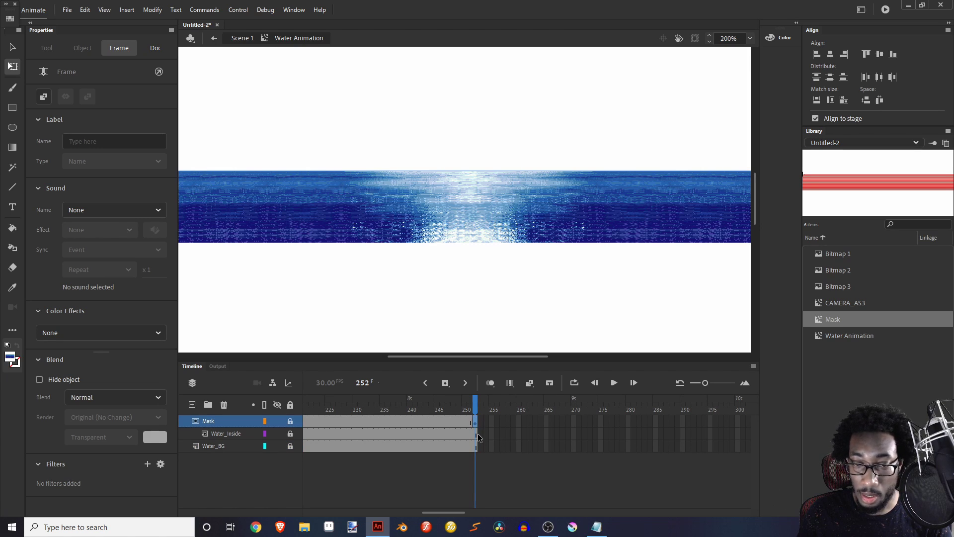
{"action": "left_click_drag", "start_coordinate": [474, 443], "coordinate": [476, 424]}
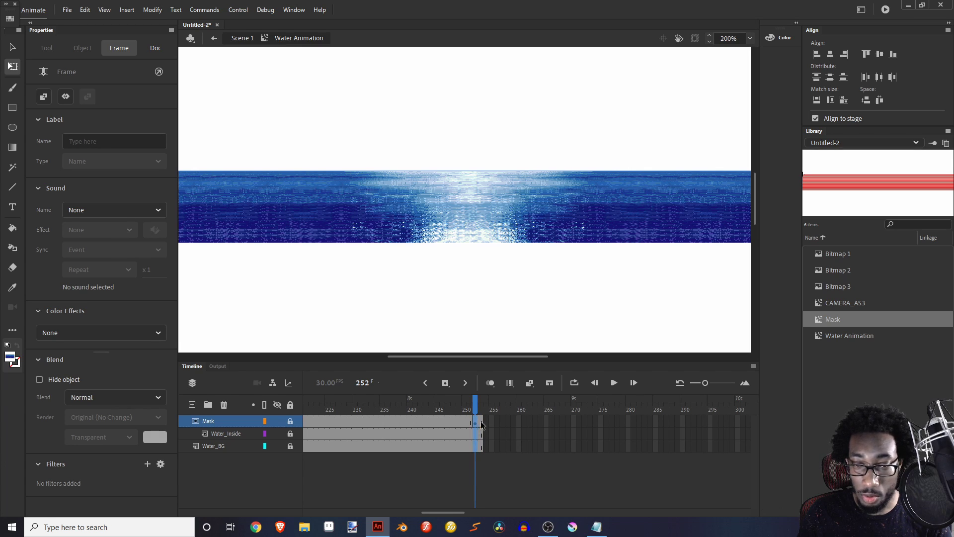
{"action": "left_click_drag", "start_coordinate": [441, 512], "coordinate": [410, 512]}
Turn the Mask layer's frame span into a classic tween.
{"action": "right_click", "coordinate": [457, 425]}
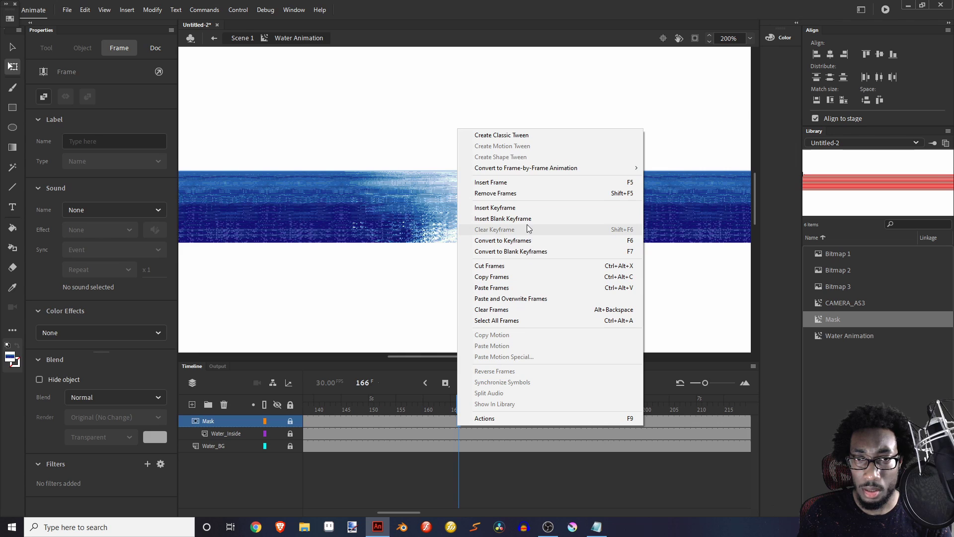
{"action": "left_click", "coordinate": [529, 136]}
{"action": "left_click_drag", "start_coordinate": [404, 511], "coordinate": [448, 511]}
At frame 252, unlock Mask and squash the red stripes down to height 73.05.
{"action": "left_click", "coordinate": [474, 423]}
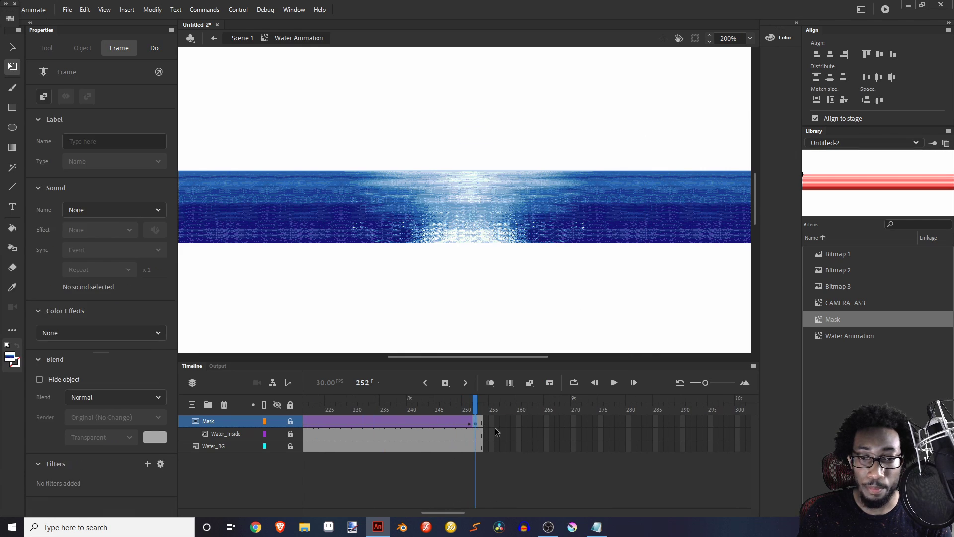
{"action": "left_click", "coordinate": [291, 421]}
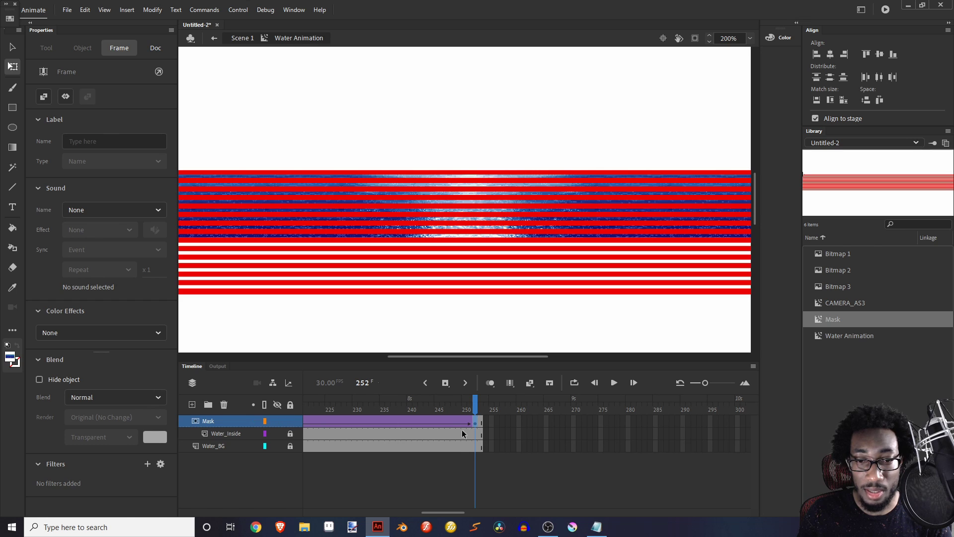
{"action": "left_click", "coordinate": [475, 421]}
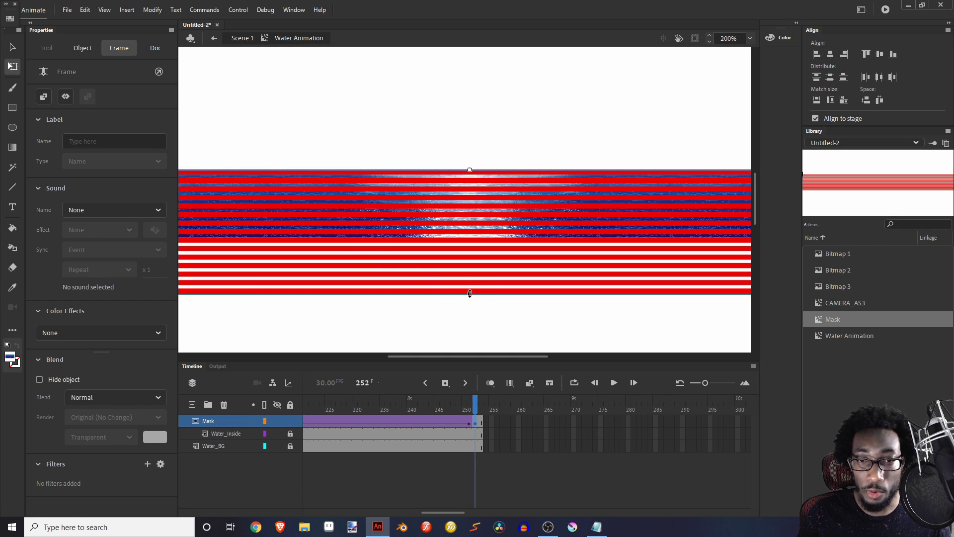
{"action": "left_click_drag", "start_coordinate": [469, 294], "coordinate": [466, 243]}
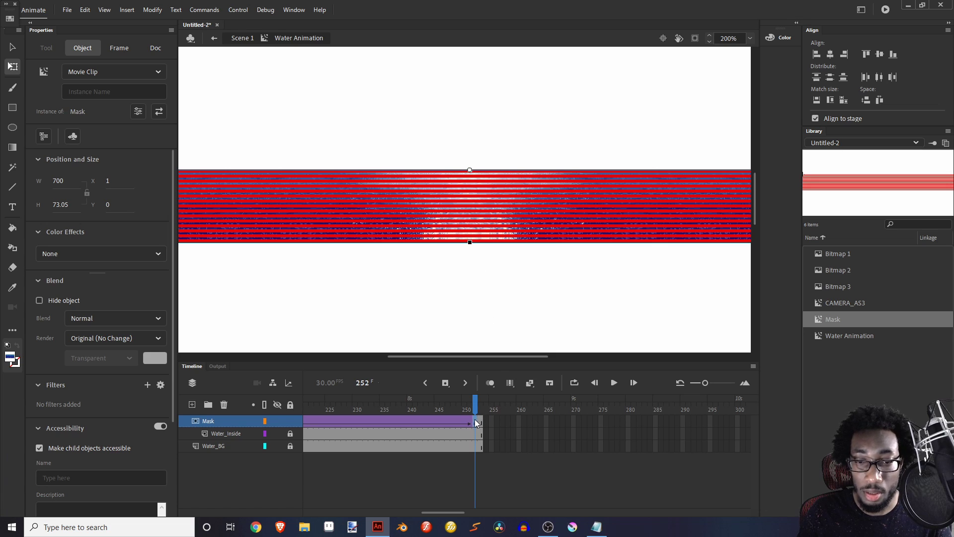
{"action": "left_click", "coordinate": [290, 421]}
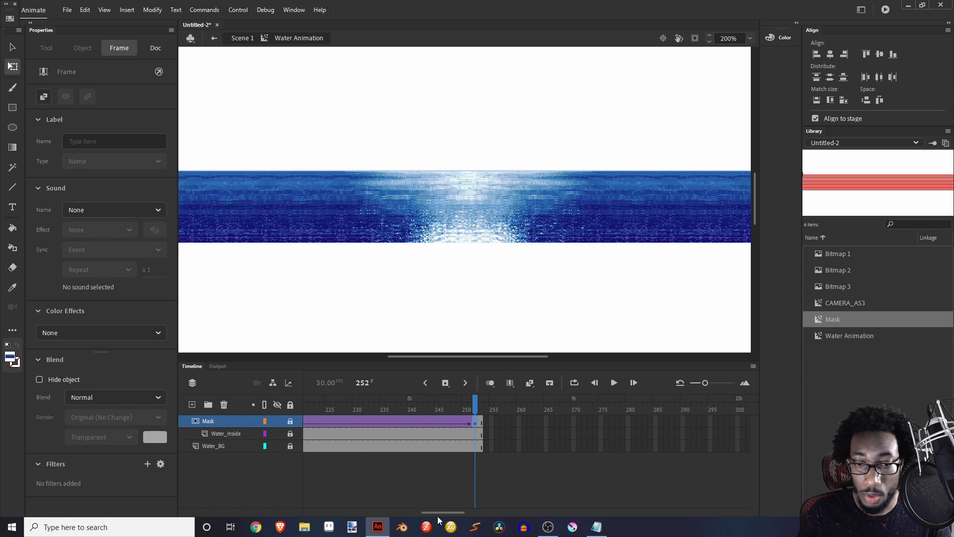
{"action": "left_click_drag", "start_coordinate": [438, 511], "coordinate": [285, 488]}
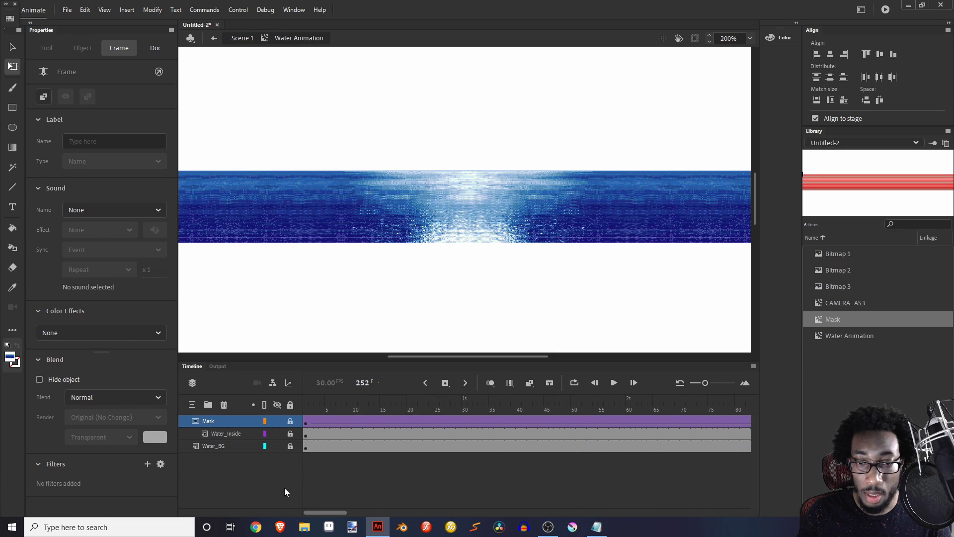
{"action": "left_click", "coordinate": [306, 408]}
{"action": "key", "text": "Return"}
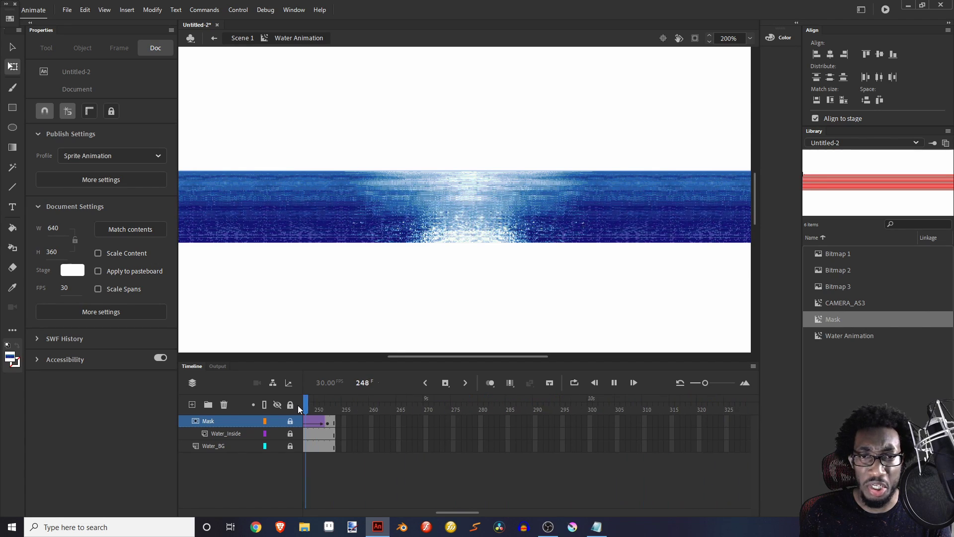
{"action": "left_click", "coordinate": [330, 413]}
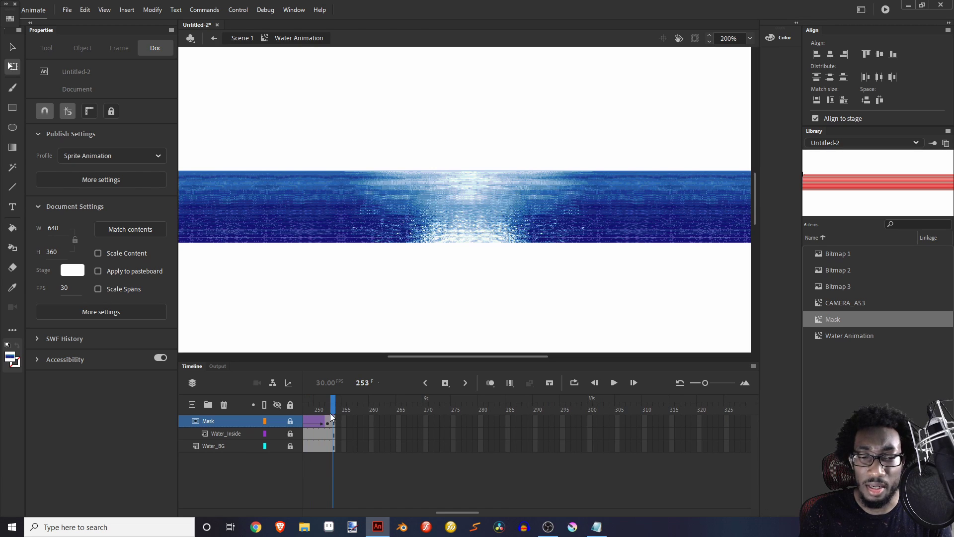
{"action": "left_click_drag", "start_coordinate": [471, 514], "coordinate": [374, 507]}
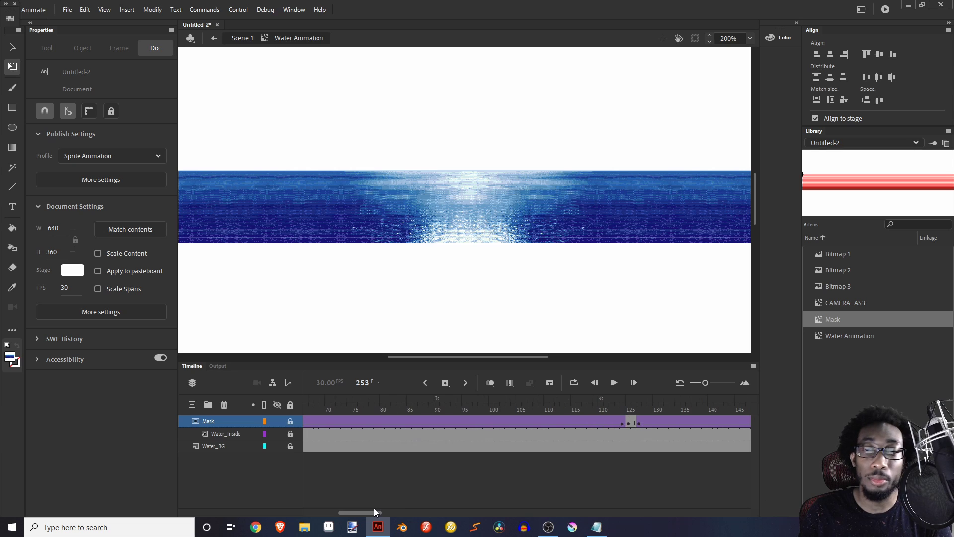
Give the first half of the Mask tween an ease of 50.
{"action": "left_click", "coordinate": [443, 421]}
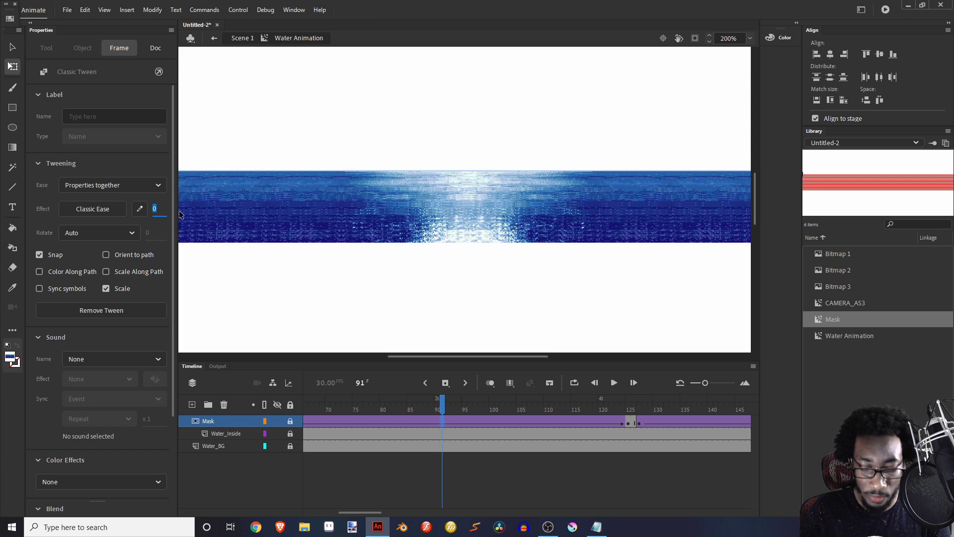
{"action": "type", "text": "50"}
{"action": "key", "text": "Return"}
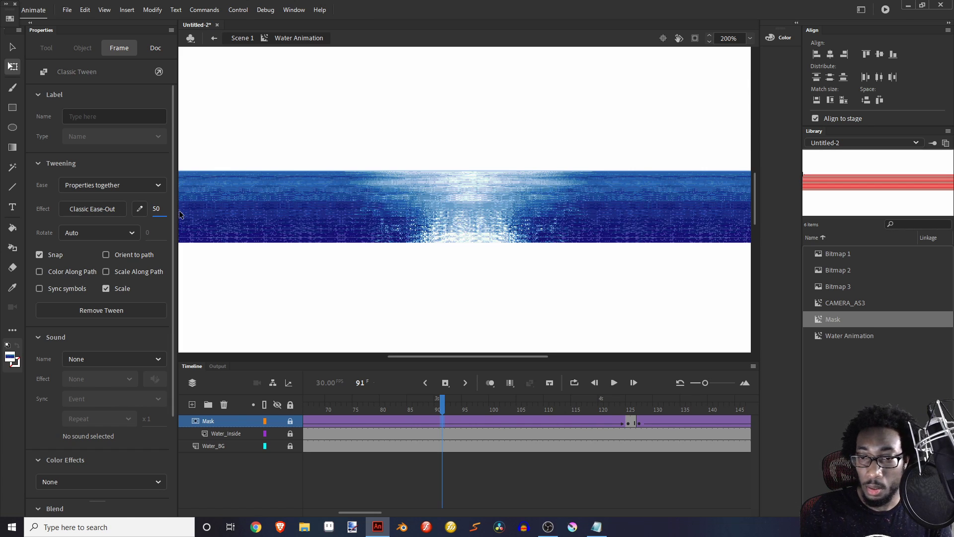
Set the second half of the Mask tween, frames 127–252, to ease -20.
{"action": "left_click", "coordinate": [710, 422]}
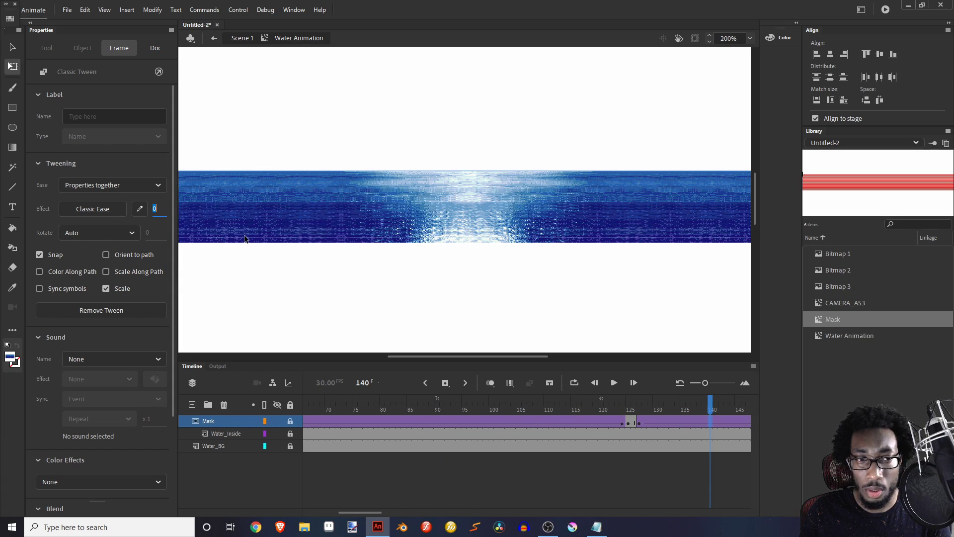
{"action": "type", "text": "-2"}
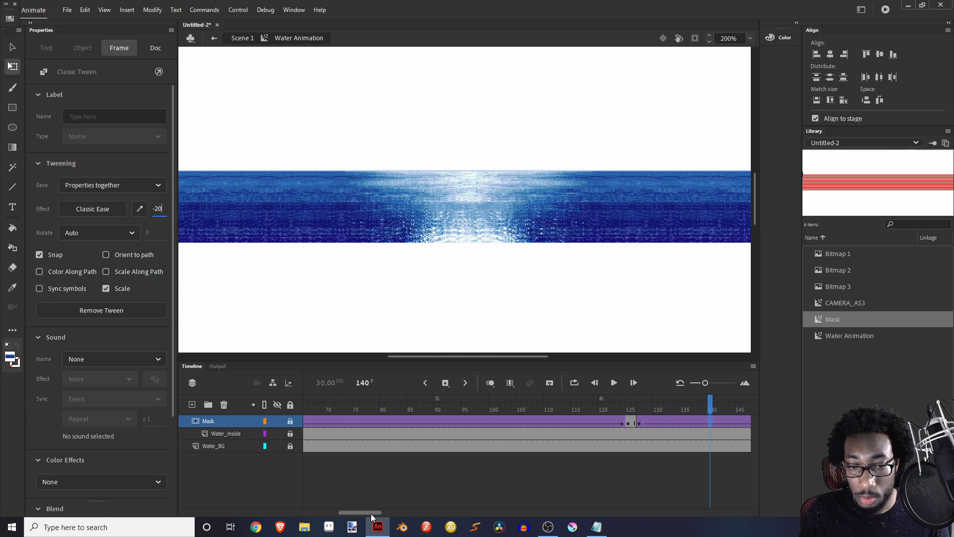
{"action": "left_click_drag", "start_coordinate": [370, 513], "coordinate": [308, 510]}
Rewind to frame 1 and play the eased water animation.
{"action": "left_click", "coordinate": [305, 414]}
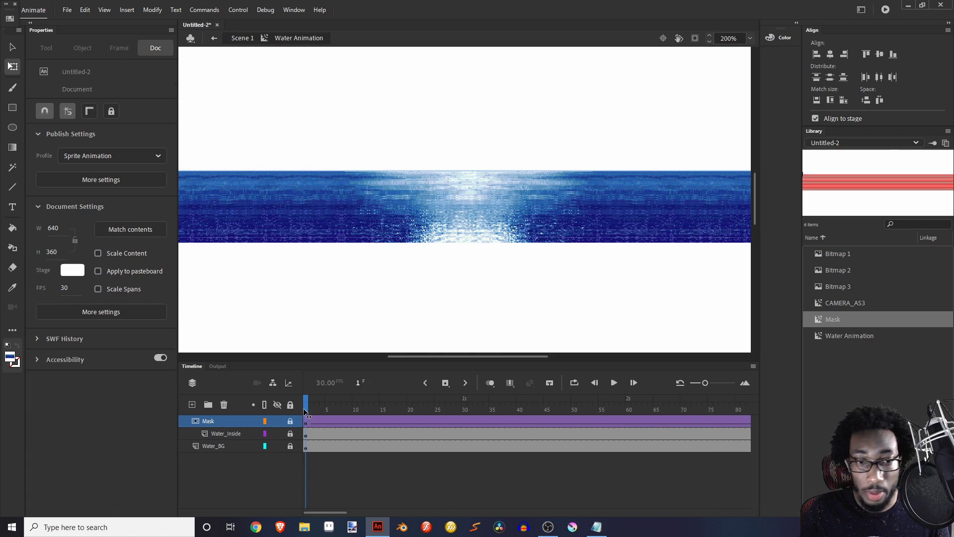
{"action": "key", "text": "Return"}
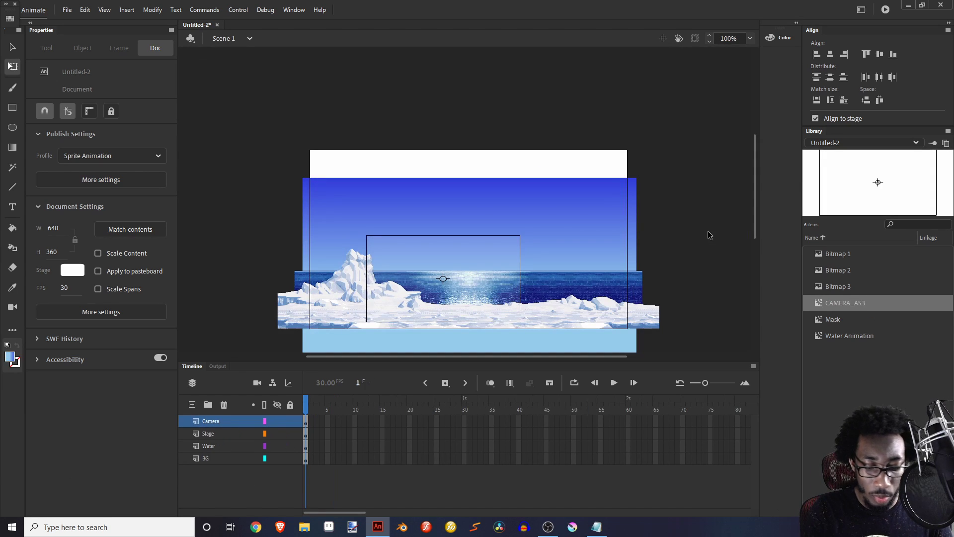
Run Test Movie with Ctrl+Enter to preview Untitled-2.swf.
{"action": "key", "text": "ctrl+Return"}
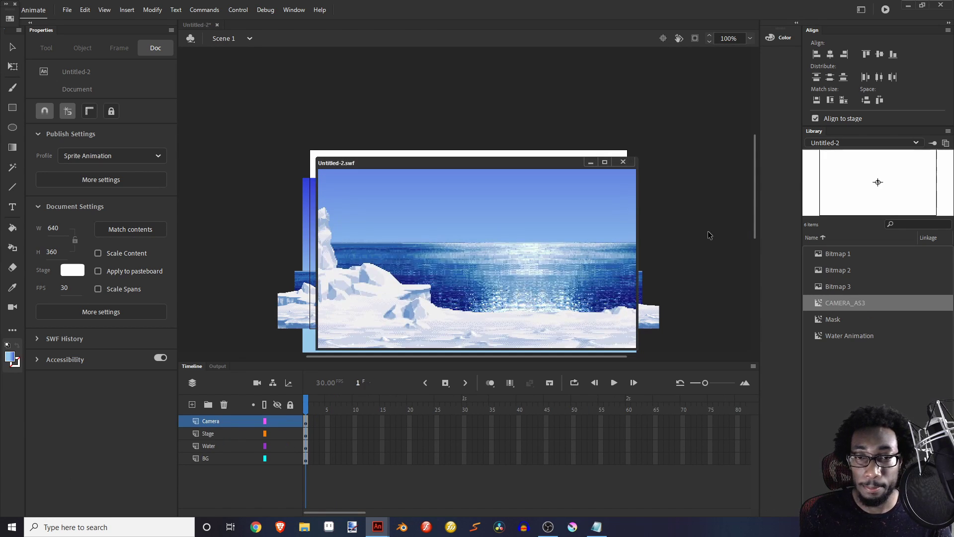